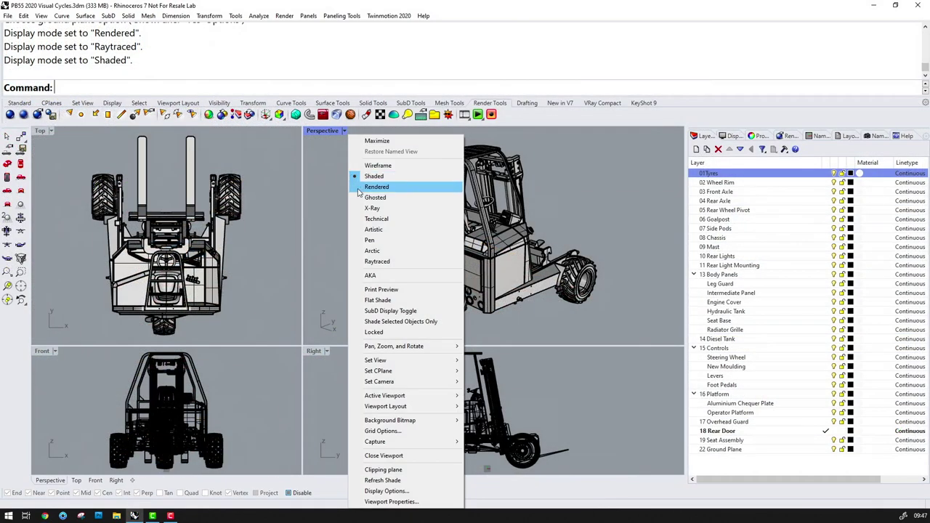
- Switch the Perspective viewport's display mode to Rendered and then to Raytraced
{"action": "left_click", "coordinate": [376, 187]}
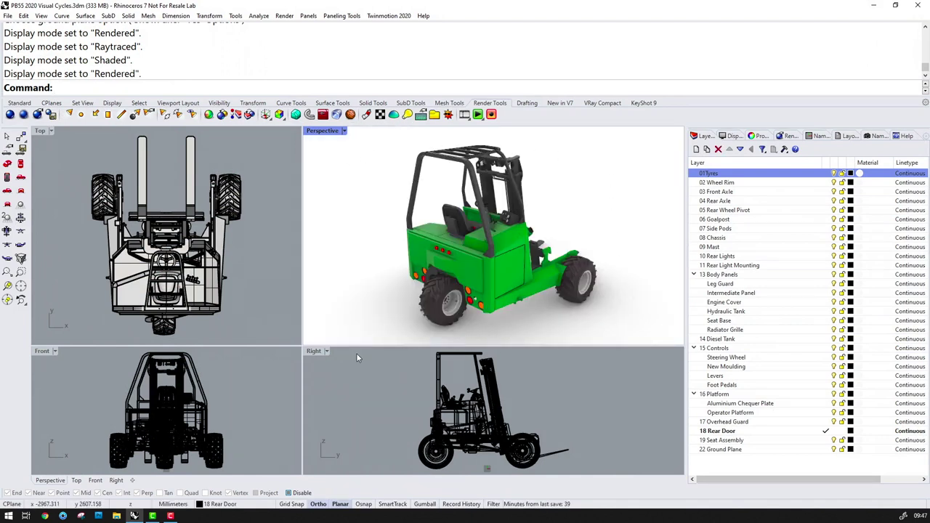
{"action": "left_click", "coordinate": [345, 130]}
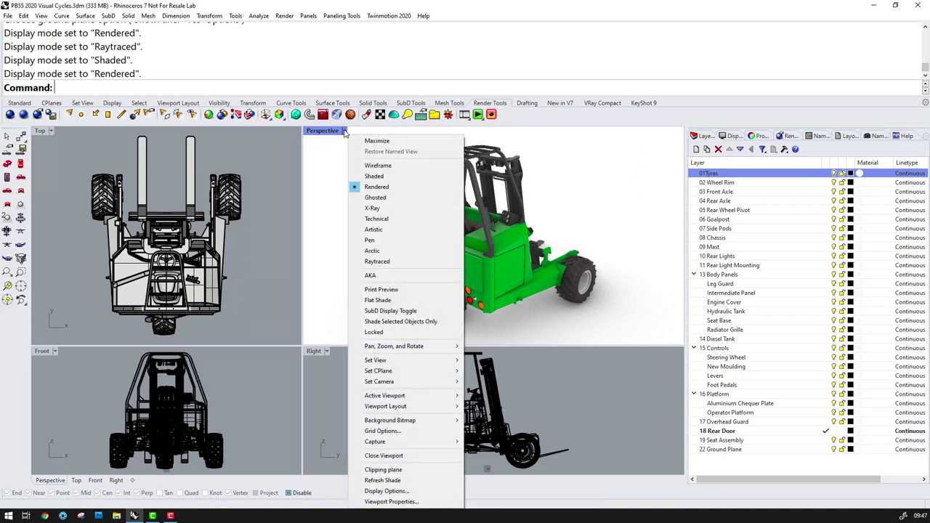
{"action": "left_click", "coordinate": [377, 262]}
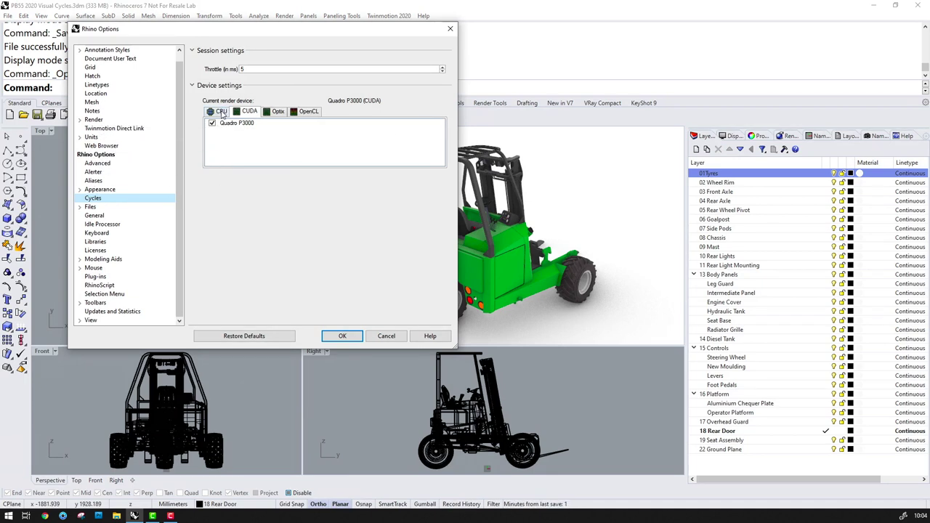
- Review the CPU, CUDA and Optix render devices in the Cycles options and accept the settings with Quadro P3000 enabled
{"action": "left_click", "coordinate": [222, 113]}
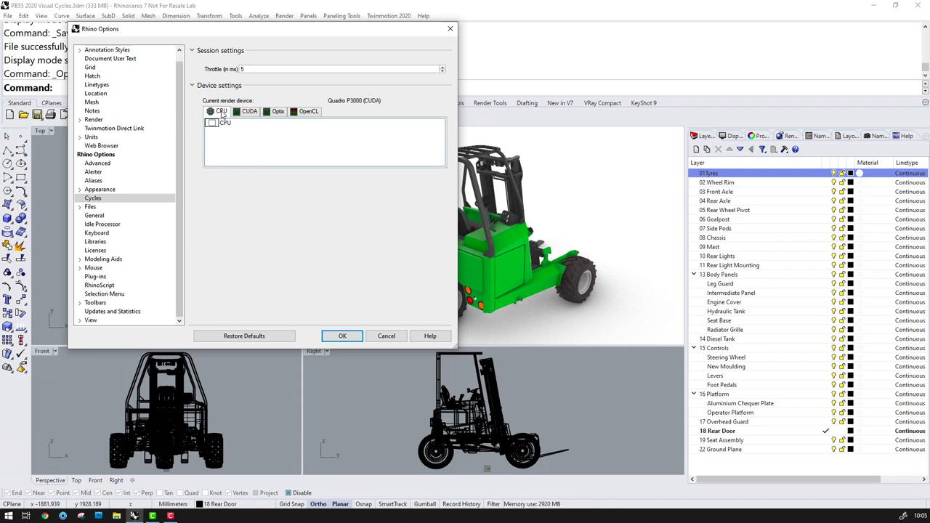
{"action": "left_click", "coordinate": [253, 113]}
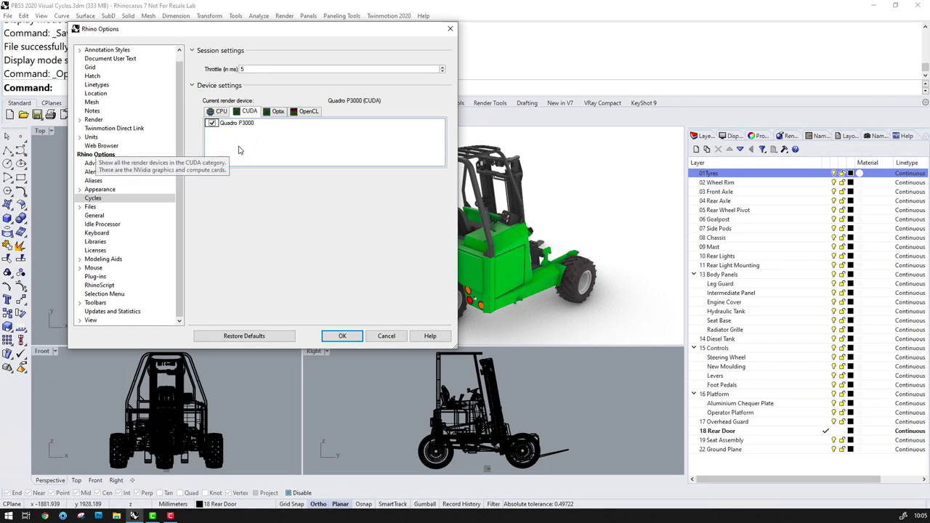
{"action": "left_click", "coordinate": [277, 111]}
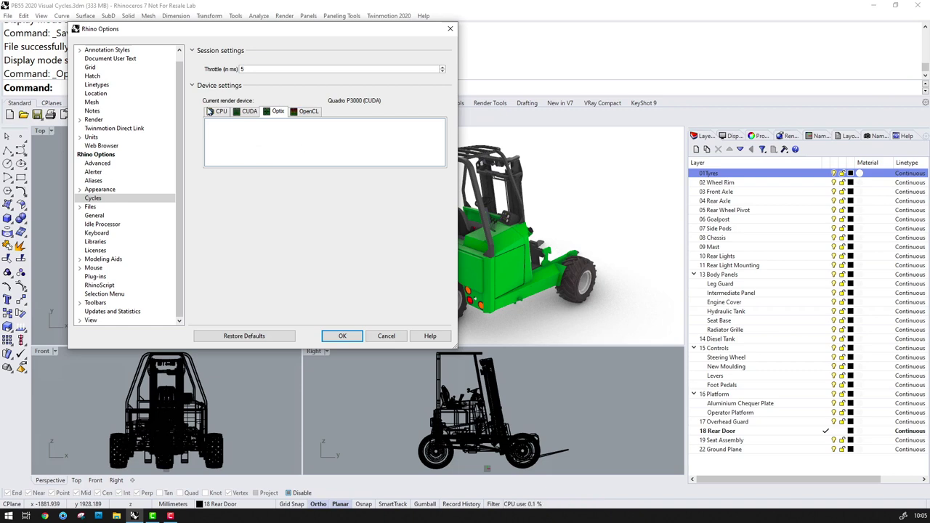
{"action": "left_click", "coordinate": [249, 111]}
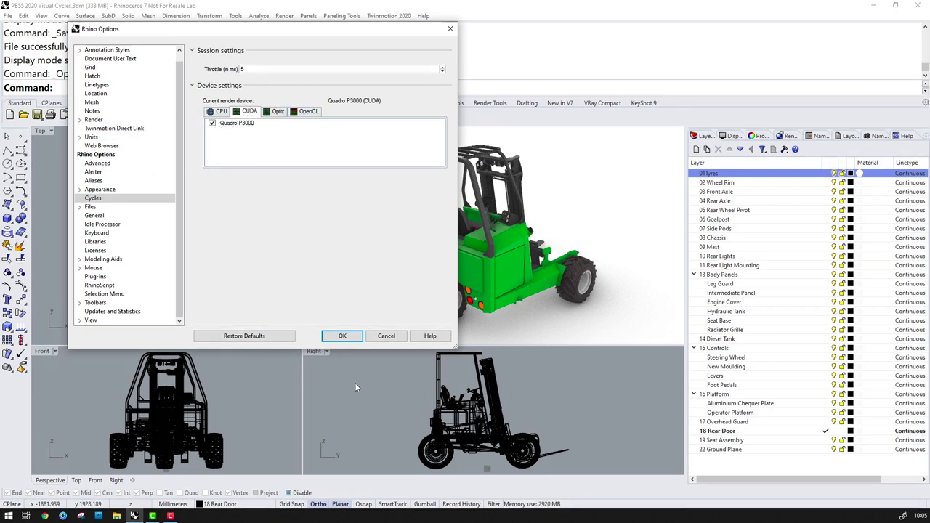
{"action": "left_click", "coordinate": [351, 340]}
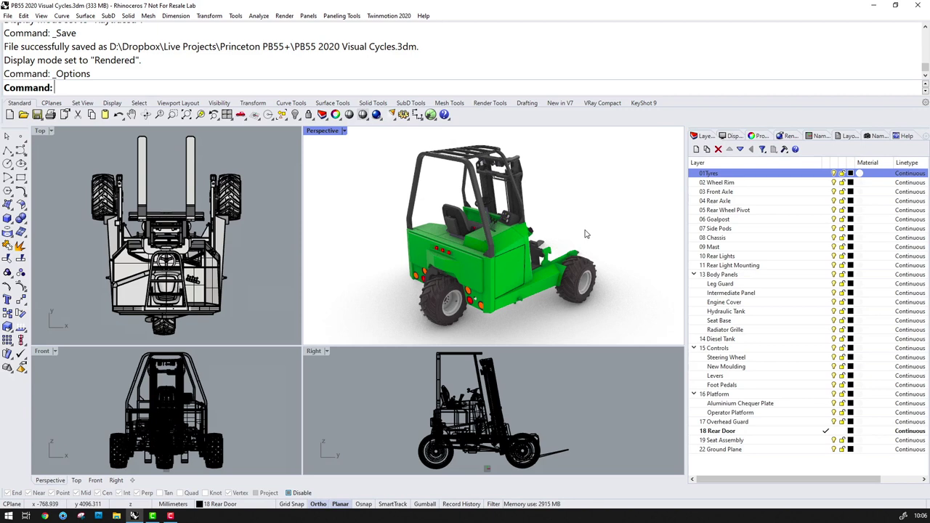
- Review the resolution, backdrop and lighting render settings, and render the current Perspective viewport
{"action": "left_click", "coordinate": [790, 138]}
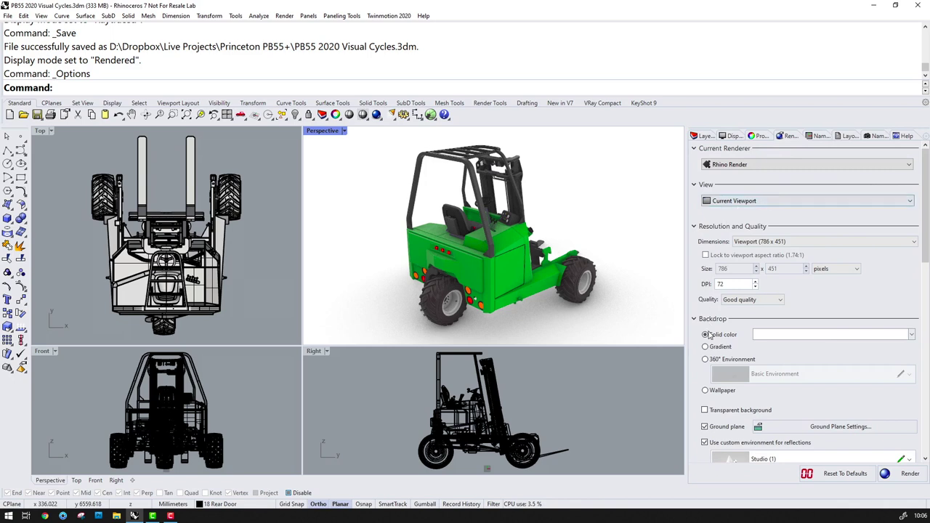
{"action": "scroll", "coordinate": [928, 206], "scroll_direction": "down", "scroll_amount": 2}
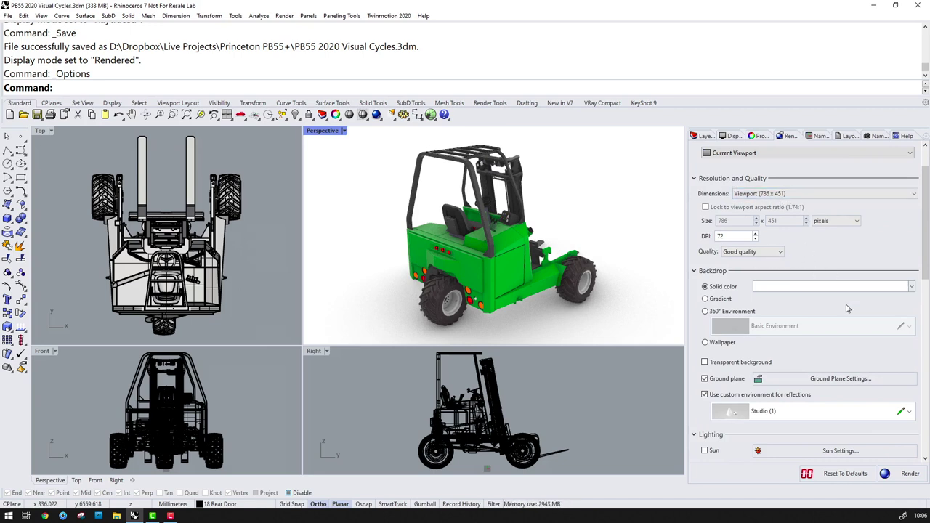
{"action": "scroll", "coordinate": [832, 275], "scroll_direction": "up", "scroll_amount": 2}
{"action": "left_click", "coordinate": [376, 115]}
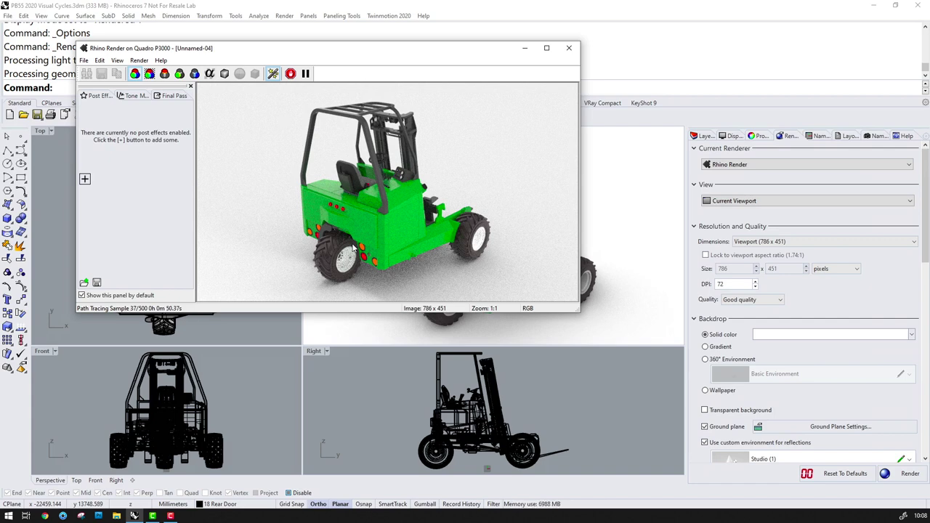
- Pause and stop the running render, and close its window without saving the image
{"action": "left_click", "coordinate": [306, 74]}
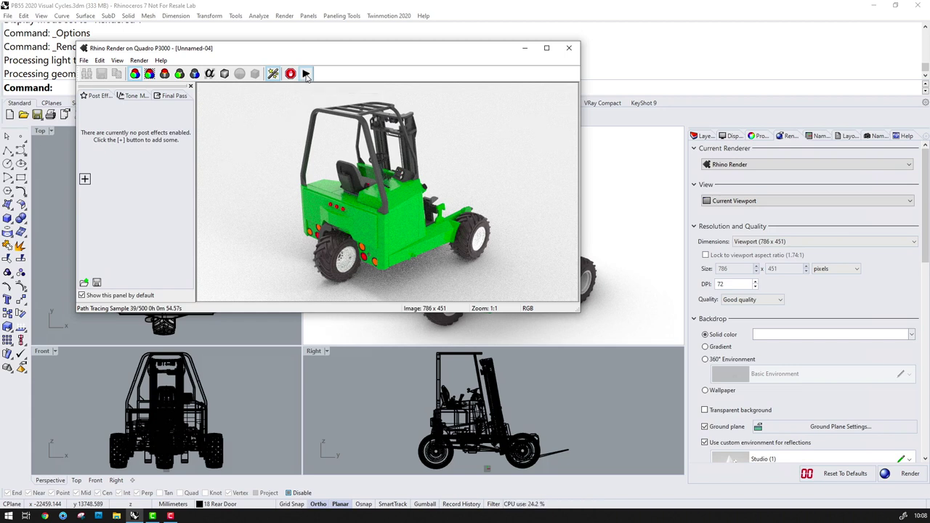
{"action": "left_click", "coordinate": [292, 74]}
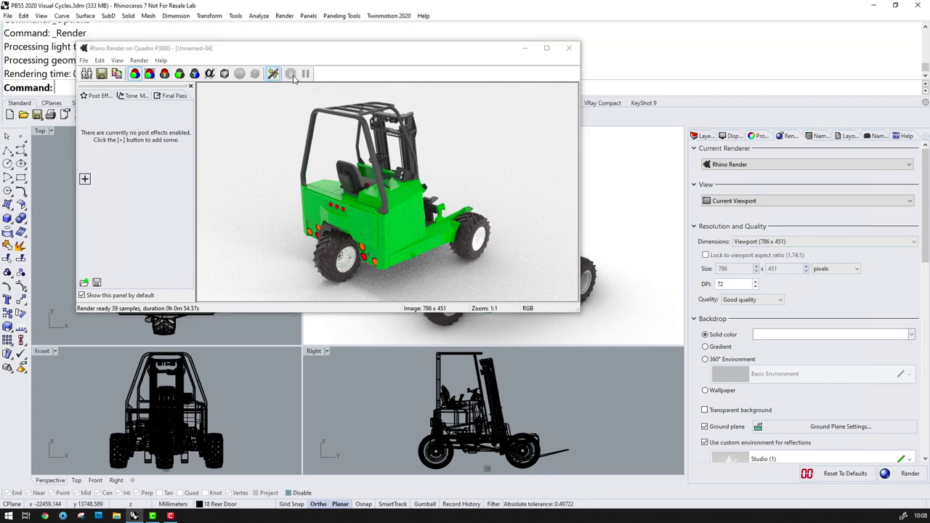
{"action": "left_click", "coordinate": [571, 49]}
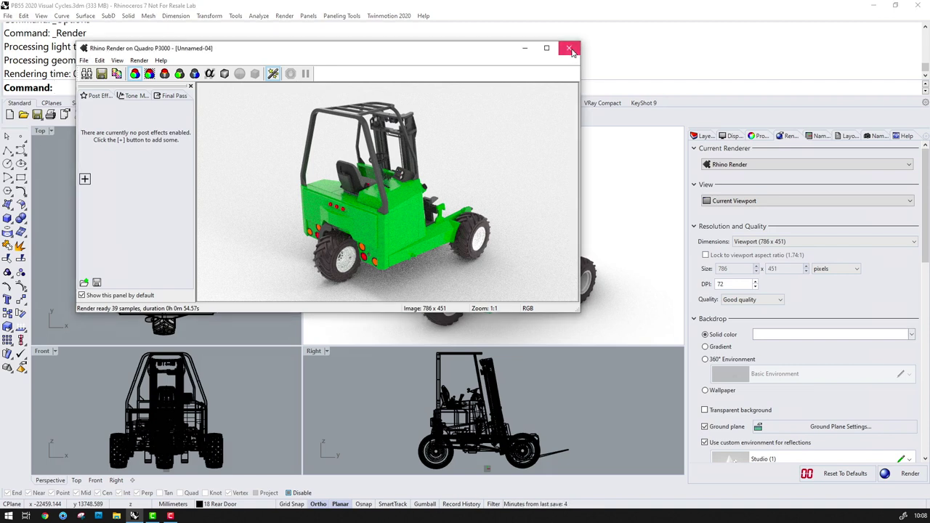
{"action": "left_click", "coordinate": [571, 50]}
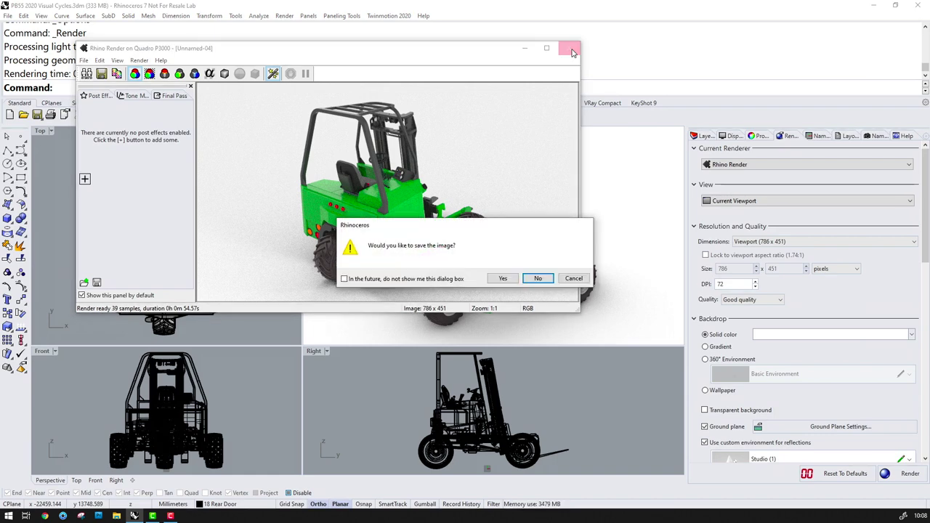
{"action": "left_click", "coordinate": [542, 279]}
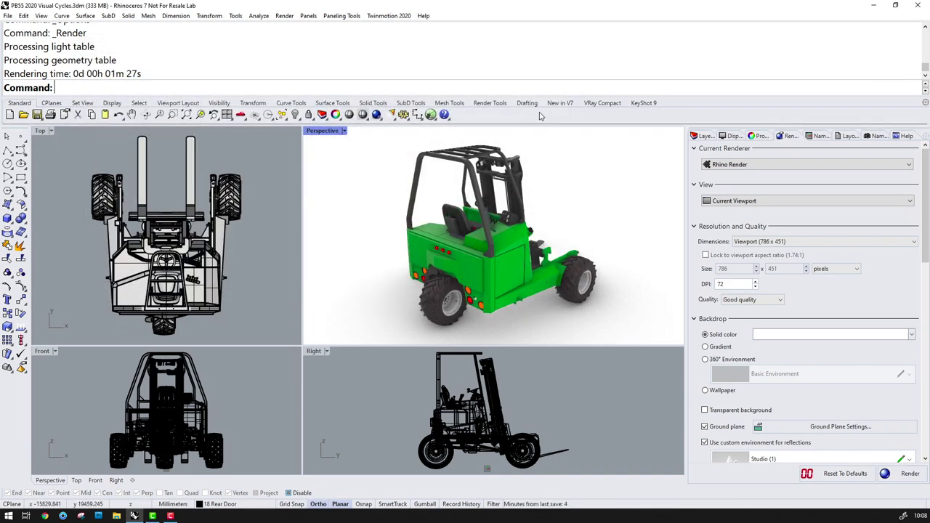
- Open the Package Manager and search the online packages for "denoiser"
{"action": "left_click", "coordinate": [561, 103]}
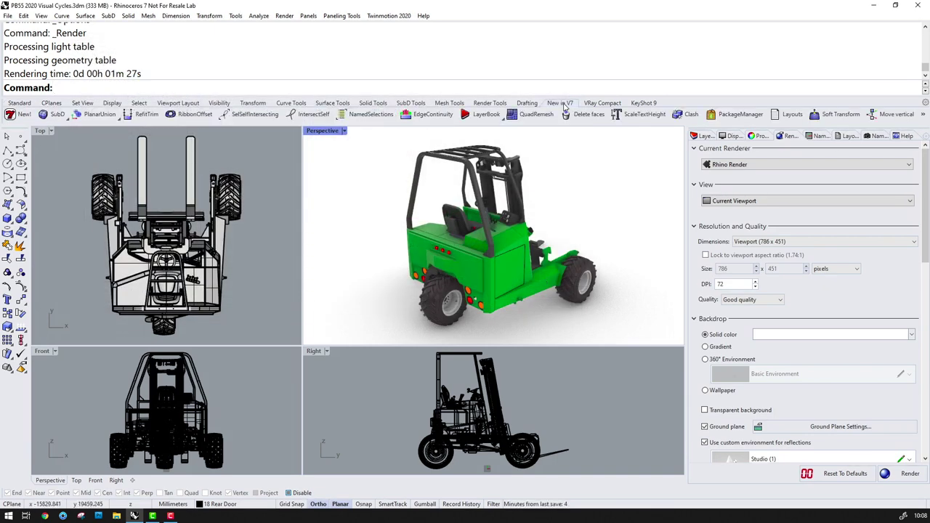
{"action": "left_click", "coordinate": [729, 117]}
{"action": "left_click", "coordinate": [350, 160]}
{"action": "type", "text": "d"}
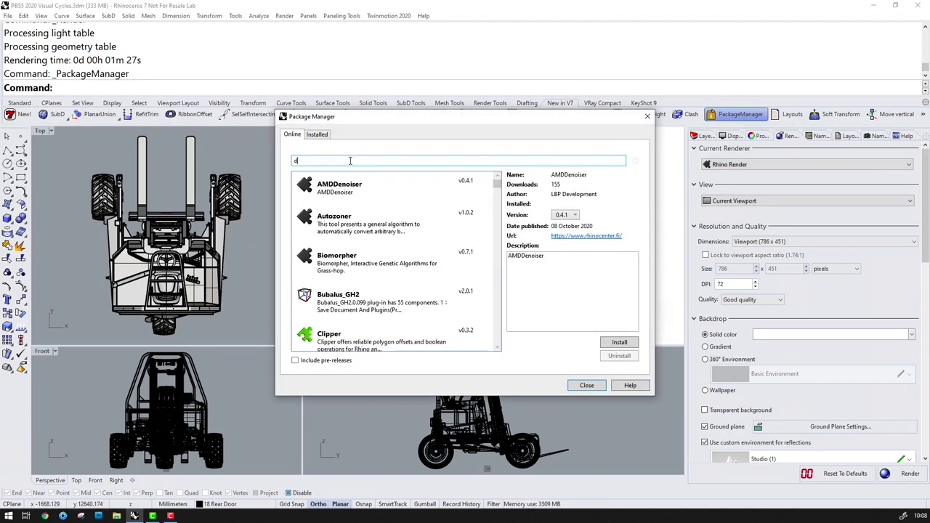
{"action": "type", "text": "enoiser"}
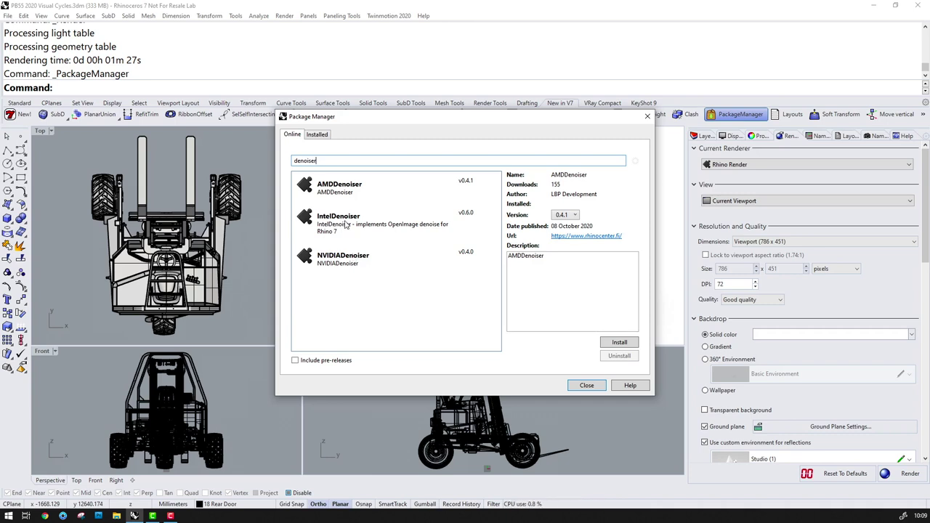
- Install the IntelDenoiser 0.6.0 and NVIDIADenoiser 0.4.0 packages and close the Package Manager
{"action": "left_click", "coordinate": [346, 225]}
{"action": "left_click", "coordinate": [619, 343]}
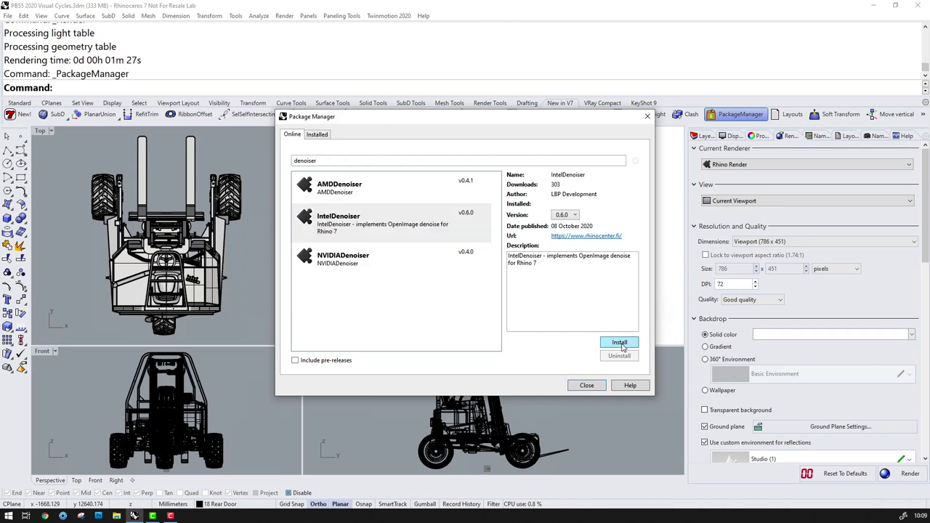
{"action": "left_click", "coordinate": [566, 299]}
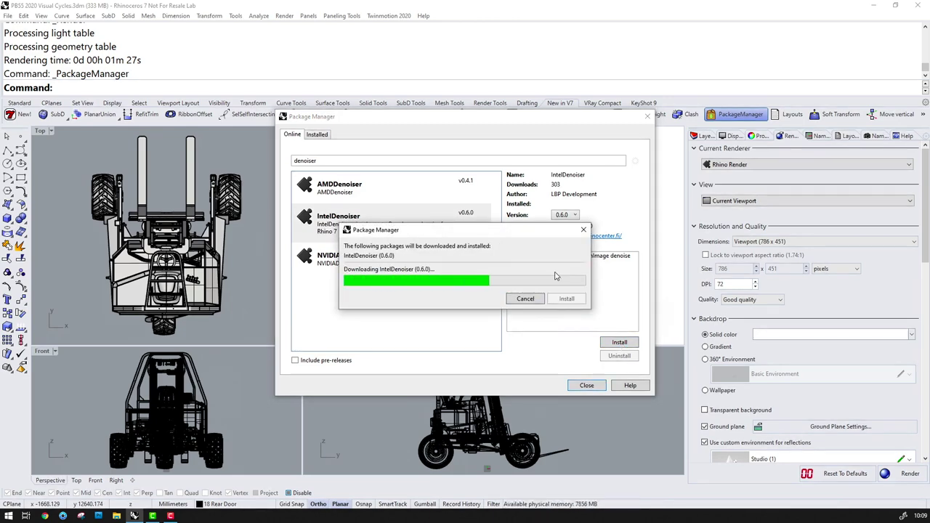
{"action": "left_click", "coordinate": [561, 275]}
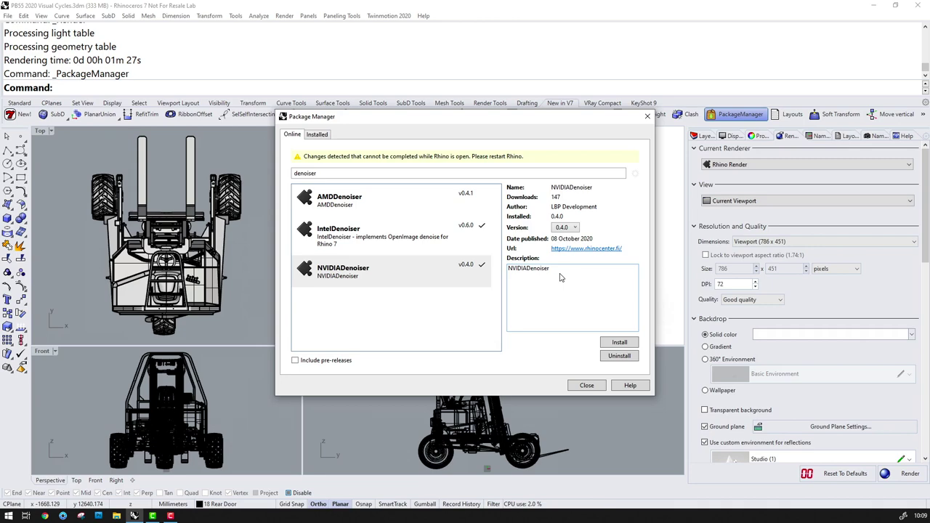
{"action": "left_click", "coordinate": [592, 387]}
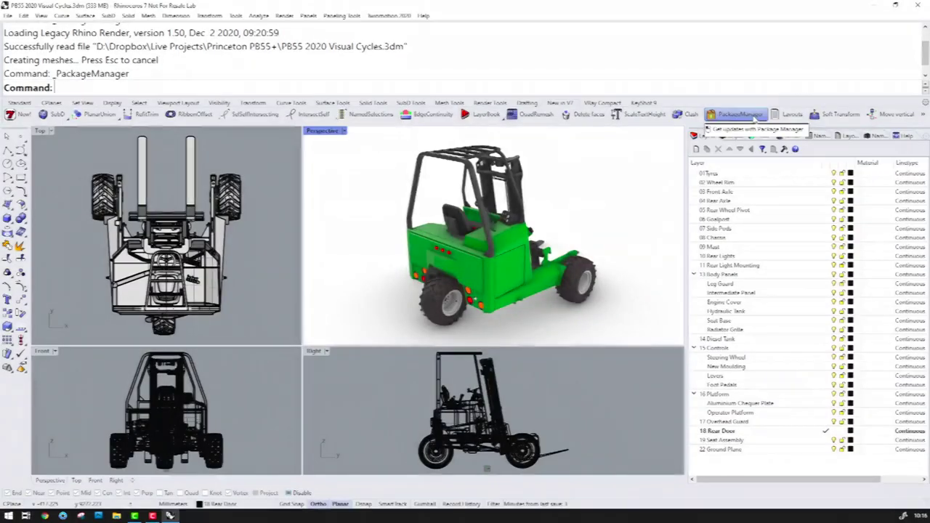
- Check the list of installed packages in the Package Manager for the denoisers and close it
{"action": "left_click", "coordinate": [752, 116]}
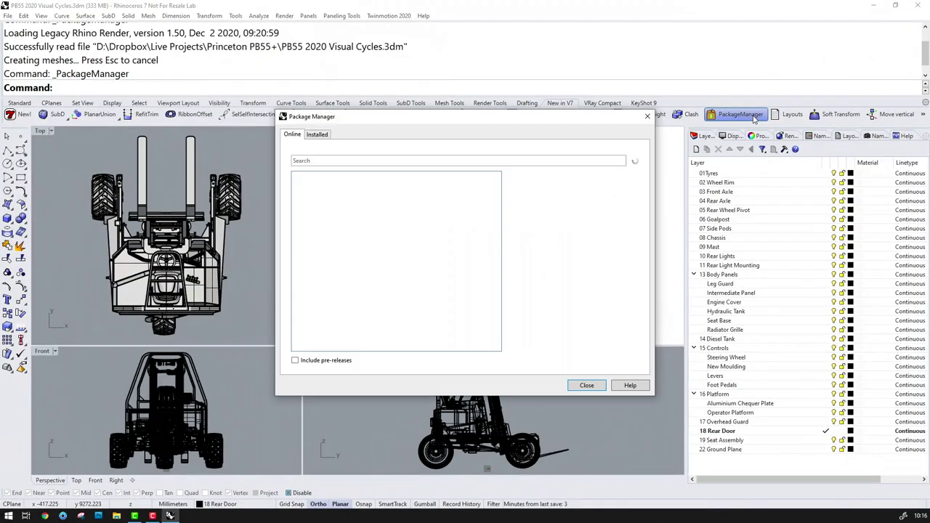
{"action": "left_click", "coordinate": [317, 135]}
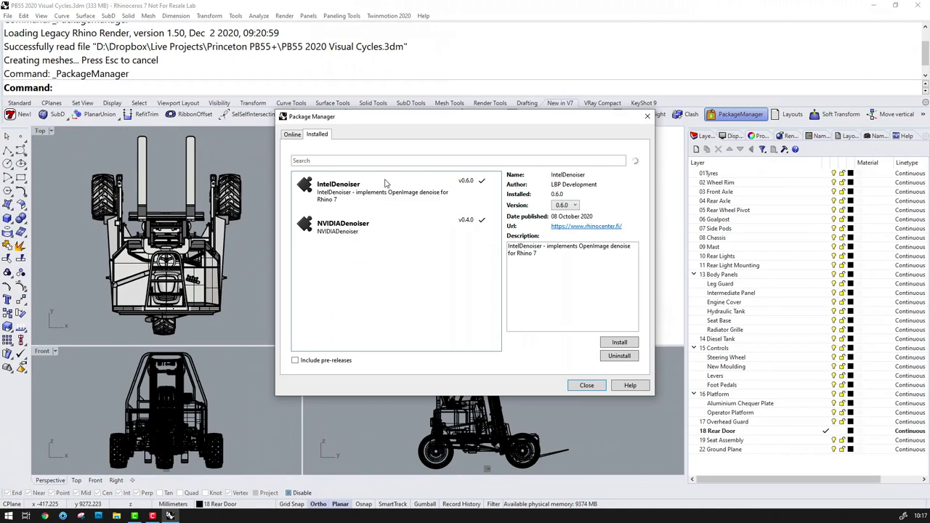
{"action": "left_click", "coordinate": [586, 386]}
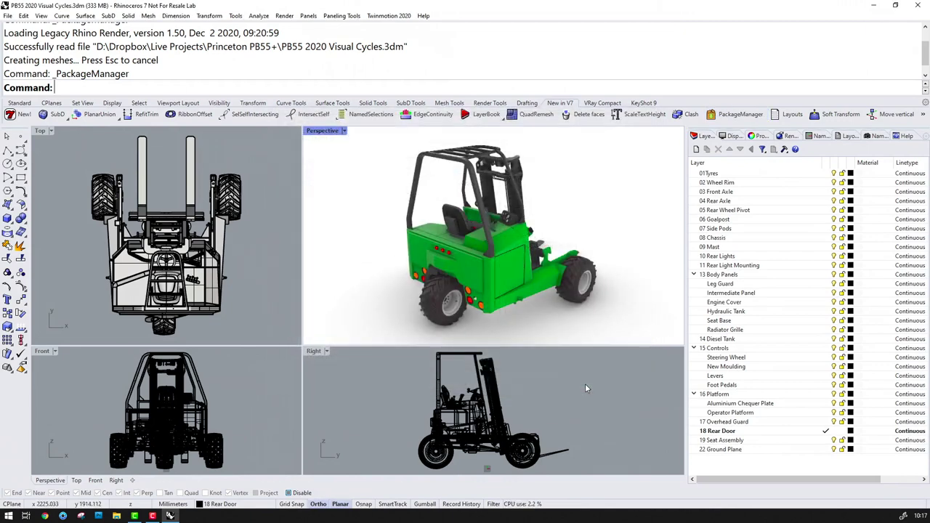
- Frame the Perspective view closely on the truck's side panels and front wheel, and enlarge that viewport to 988 x 580
{"action": "right_click_drag", "start_coordinate": [582, 305], "coordinate": [640, 260]}
{"action": "scroll", "coordinate": [555, 262], "scroll_direction": "up", "scroll_amount": 5}
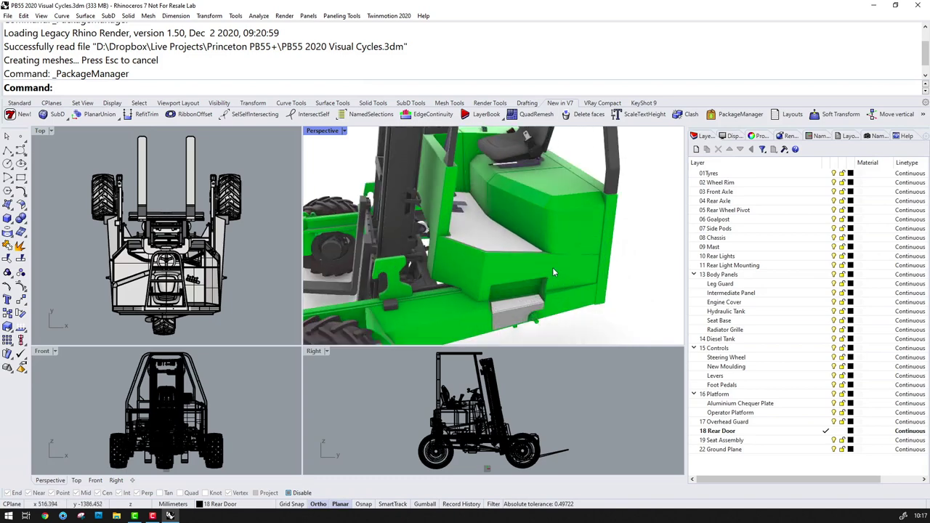
{"action": "right_click_drag", "start_coordinate": [477, 274], "coordinate": [531, 265]}
{"action": "left_click", "coordinate": [465, 390]}
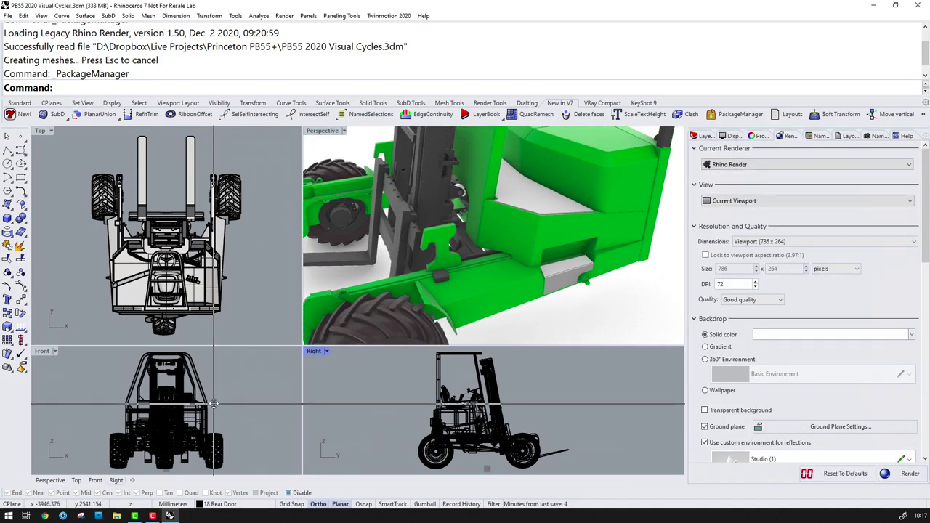
{"action": "left_click_drag", "start_coordinate": [214, 404], "coordinate": [205, 409]}
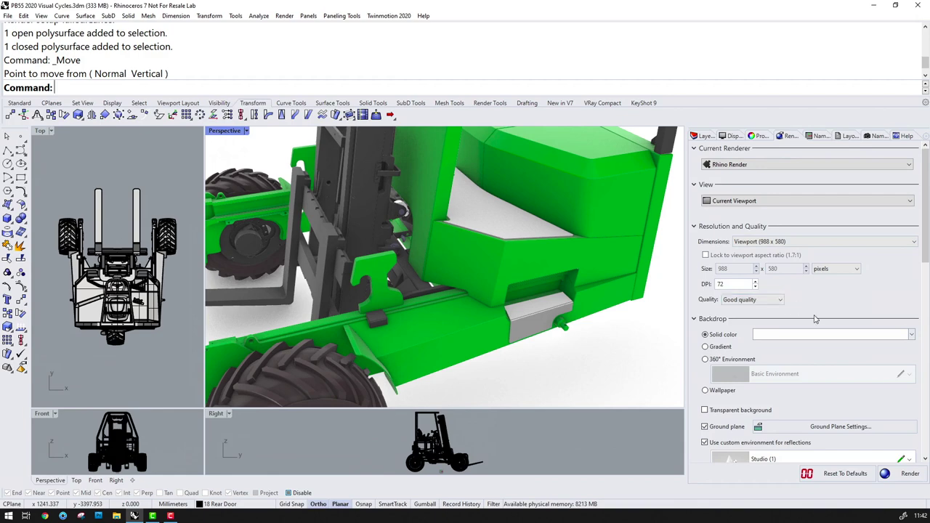
- Review the lighting, sampling and ray bounce settings, render the close-up Perspective view and maximize the render window
{"action": "scroll", "coordinate": [815, 318], "scroll_direction": "down", "scroll_amount": 4}
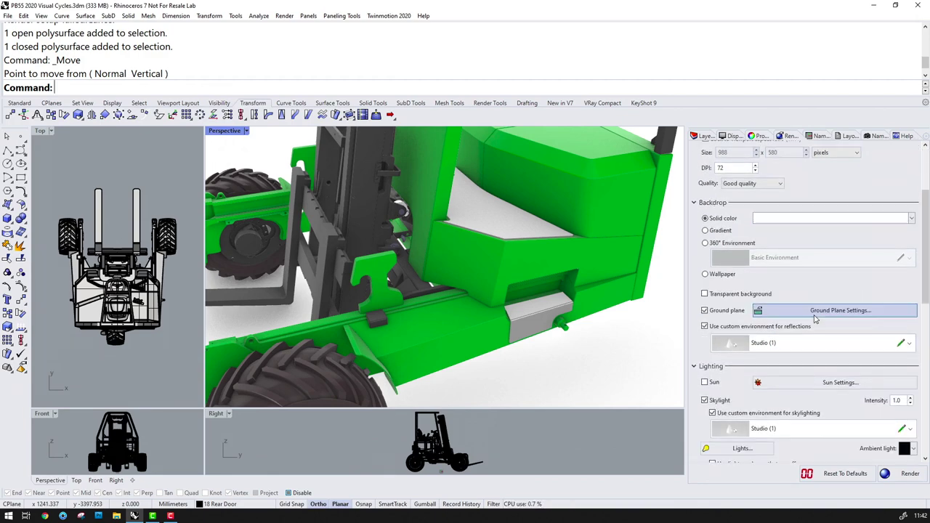
{"action": "scroll", "coordinate": [815, 320], "scroll_direction": "down", "scroll_amount": 1}
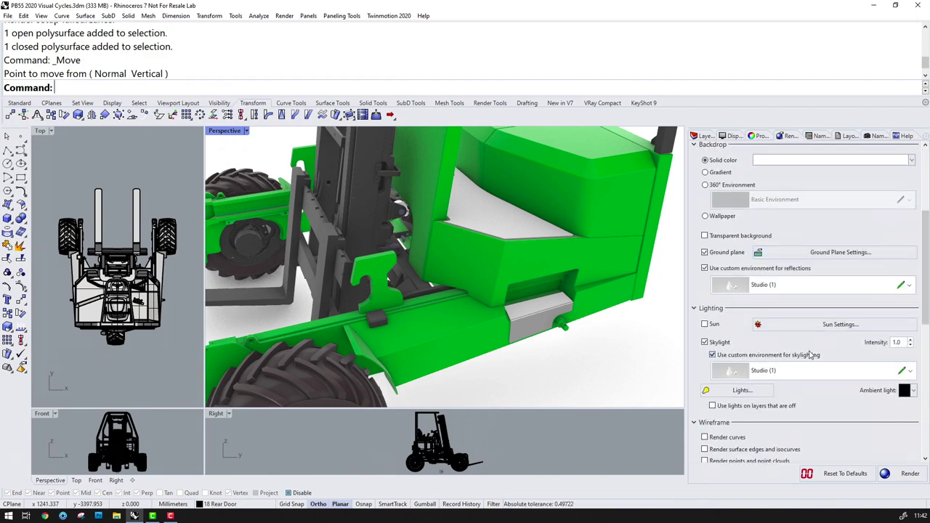
{"action": "scroll", "coordinate": [847, 364], "scroll_direction": "down", "scroll_amount": 8}
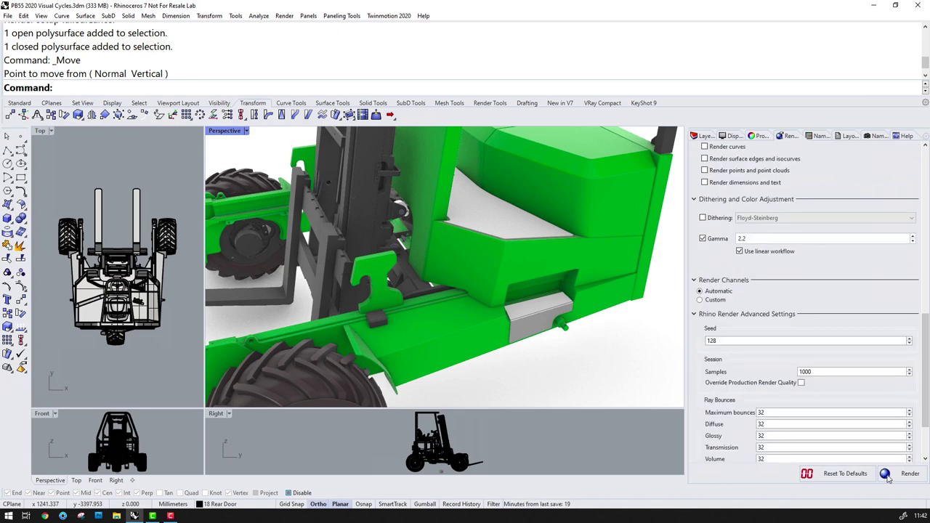
{"action": "left_click", "coordinate": [887, 474]}
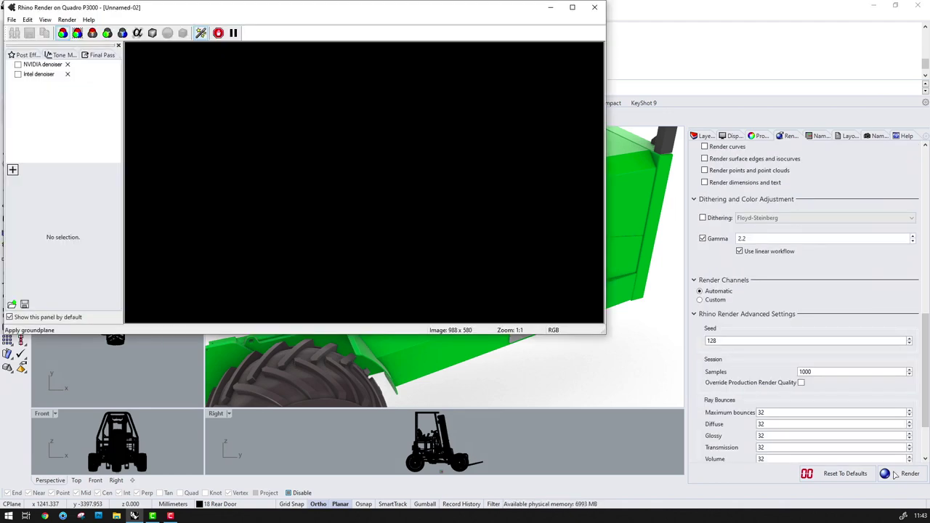
{"action": "double_click", "coordinate": [571, 11]}
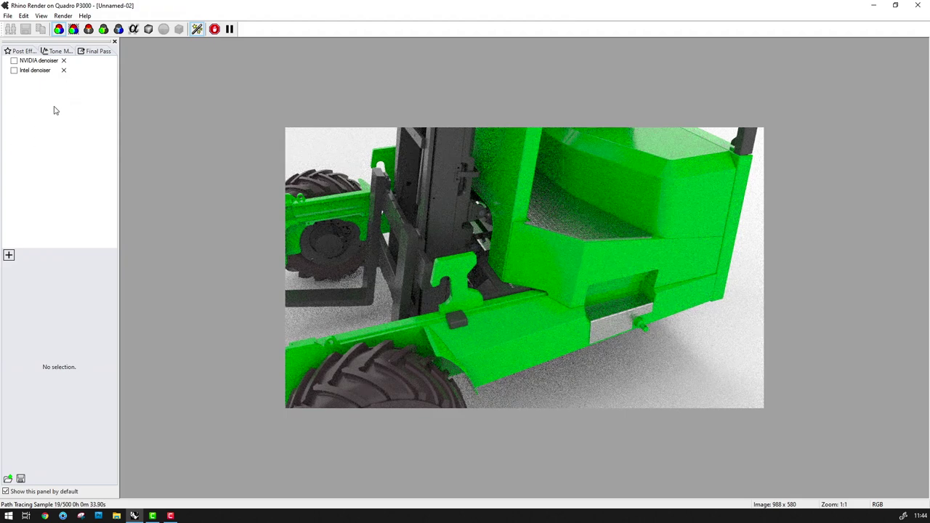
- Remove the Intel denoiser from the render's post effects and add it back to the list
{"action": "left_click", "coordinate": [64, 71]}
{"action": "left_click", "coordinate": [8, 255]}
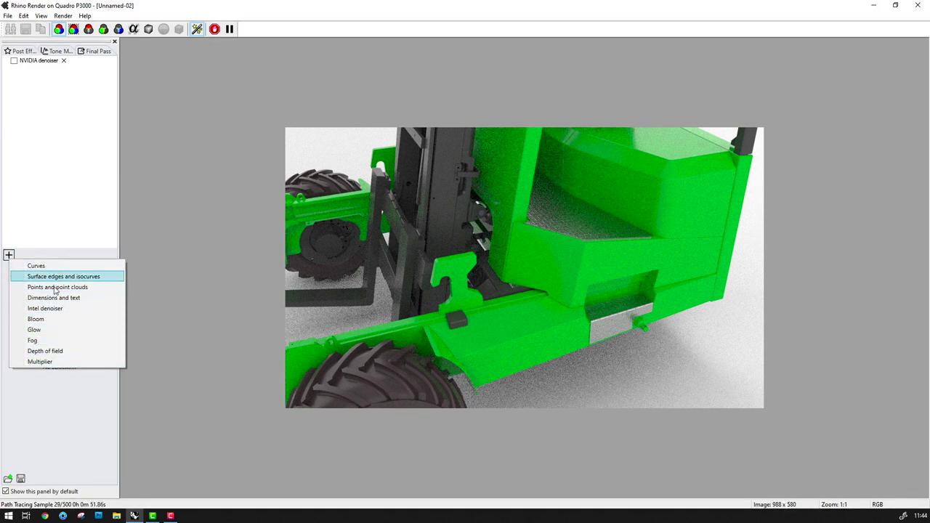
{"action": "left_click", "coordinate": [57, 310]}
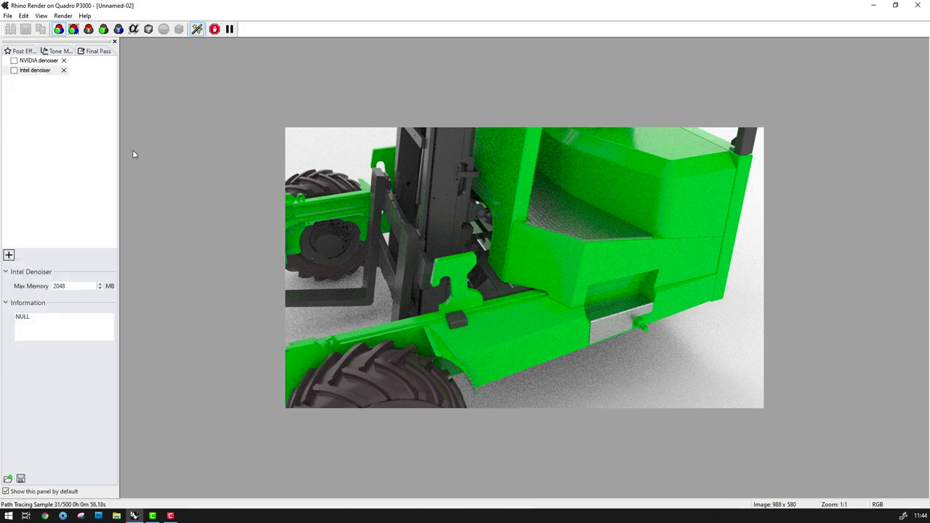
{"action": "left_click", "coordinate": [72, 158]}
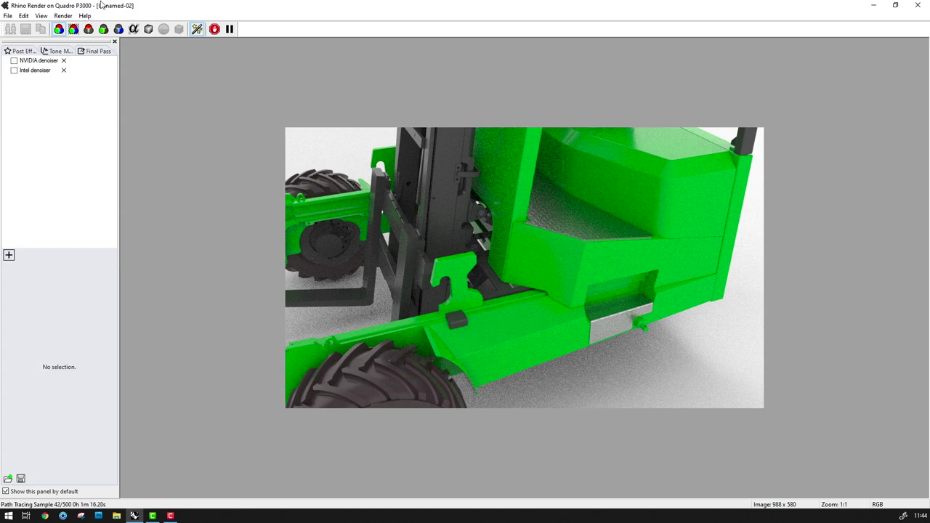
- Enable the NVIDIA denoiser and compare the truck render with it on and off at 2:1 zoom
{"action": "left_click", "coordinate": [14, 61]}
{"action": "scroll", "coordinate": [505, 196], "scroll_direction": "up", "scroll_amount": 1}
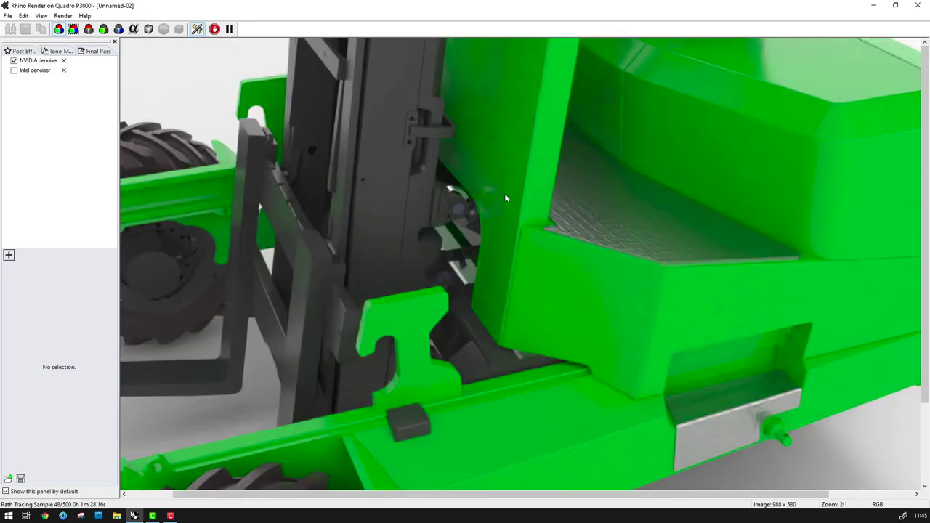
{"action": "left_click", "coordinate": [14, 61]}
{"action": "left_click", "coordinate": [14, 61]}
{"action": "left_click", "coordinate": [14, 62]}
{"action": "scroll", "coordinate": [648, 214], "scroll_direction": "down", "scroll_amount": 1}
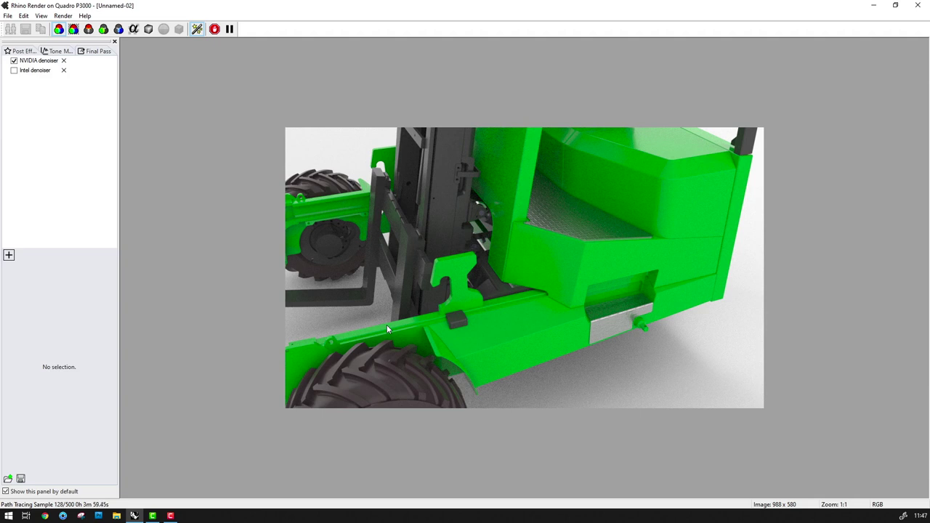
- Enable the Intel denoiser on the 1782 x 895 CPU render in the Mac render window, viewed at 2:1
{"action": "scroll", "coordinate": [388, 330], "scroll_direction": "up", "scroll_amount": 1}
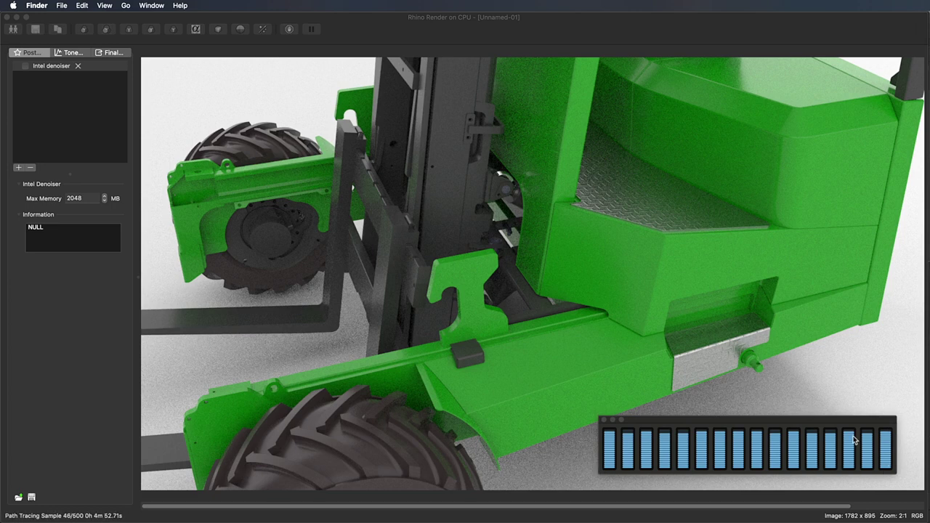
{"action": "left_click", "coordinate": [26, 68]}
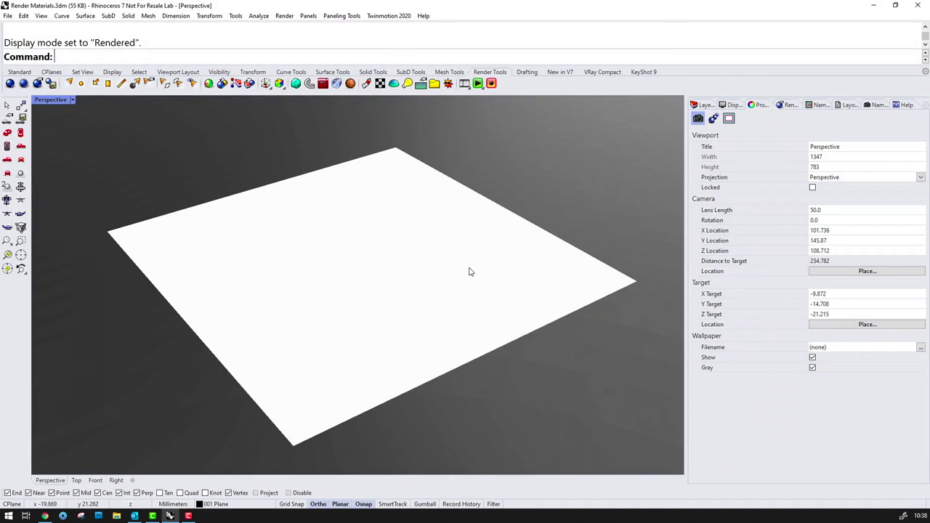
- Assign a new Physically Based material to the square plane in the Perspective view
{"action": "left_click", "coordinate": [469, 271]}
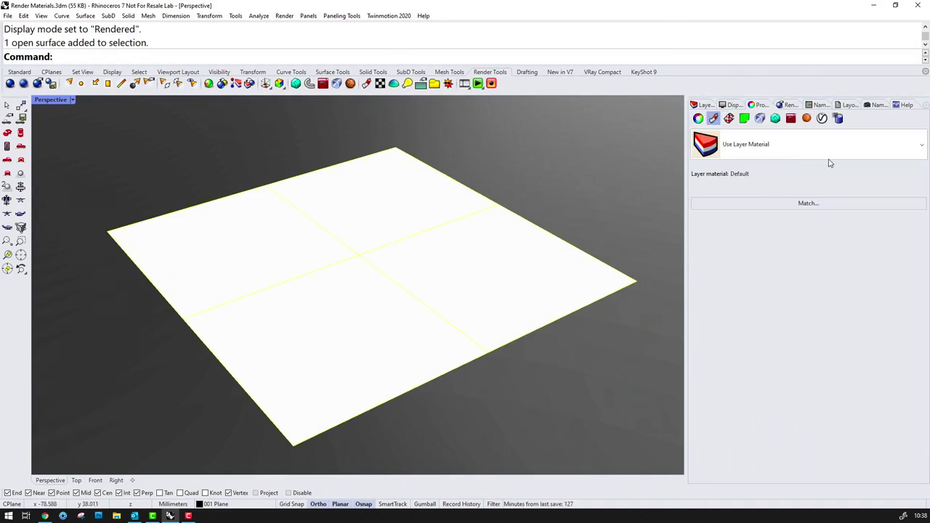
{"action": "left_click", "coordinate": [922, 144]}
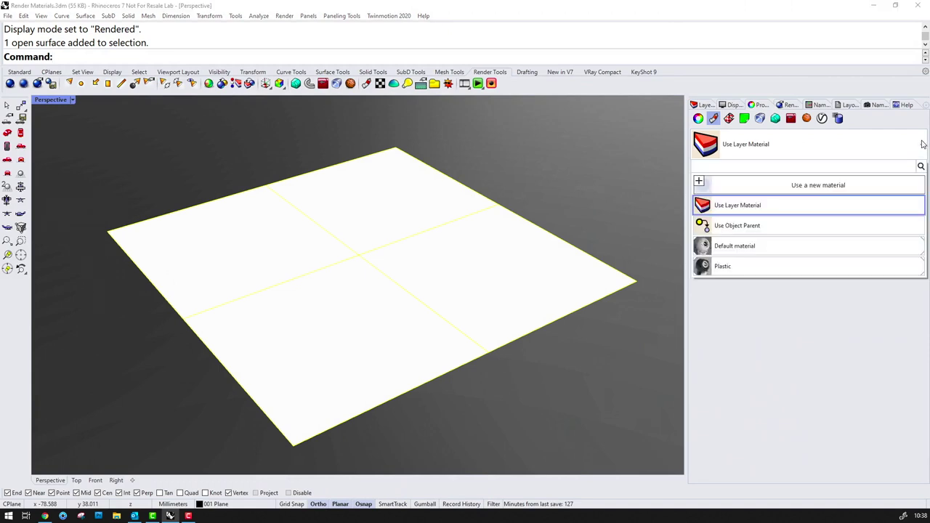
{"action": "left_click", "coordinate": [842, 186]}
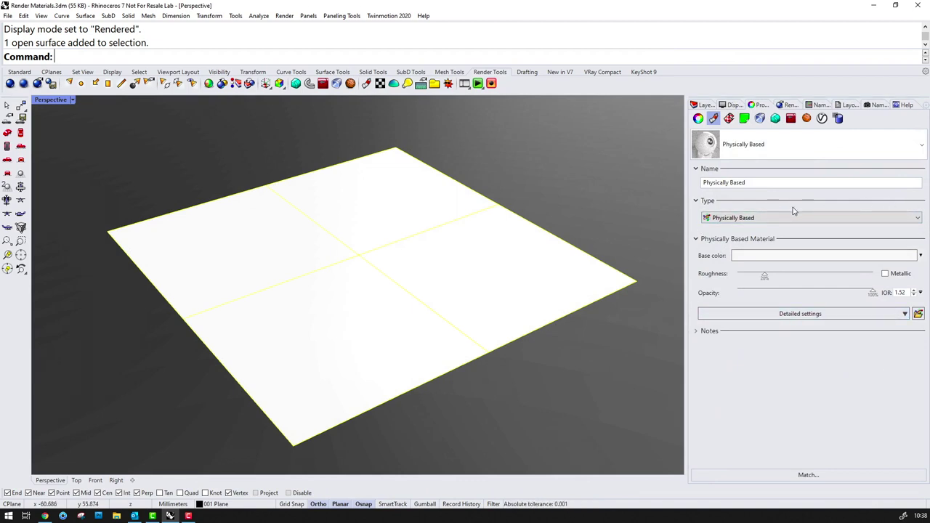
- Load the five Gravel015_2K maps (AmbientOcclusion, Color, Displacement, Normal, Roughness) into the material's matching channels with surface mapping
{"action": "left_click", "coordinate": [905, 314]}
{"action": "left_click", "coordinate": [919, 315]}
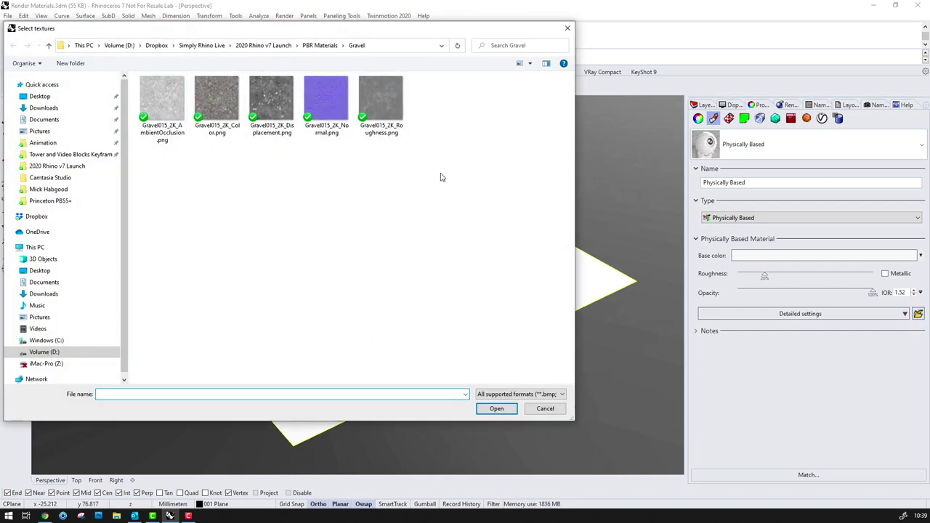
{"action": "left_click_drag", "start_coordinate": [446, 180], "coordinate": [144, 116]}
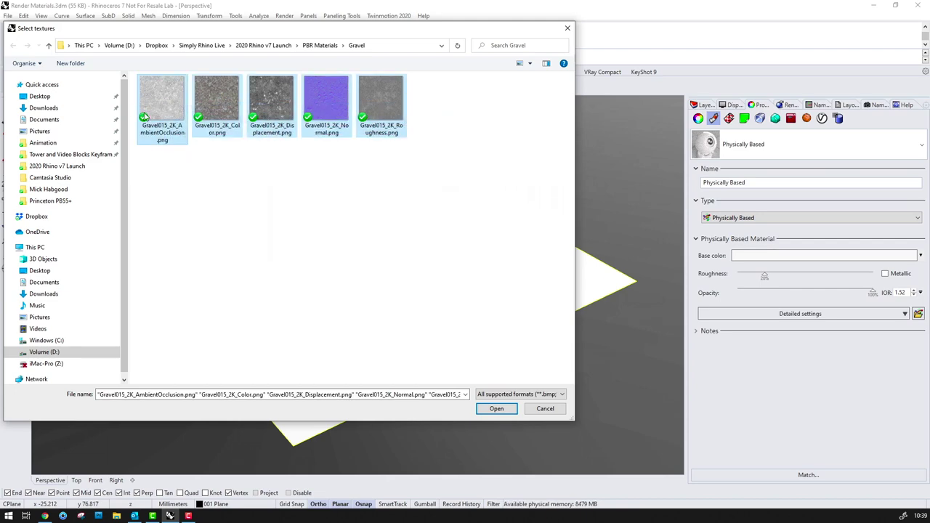
{"action": "left_click", "coordinate": [498, 409]}
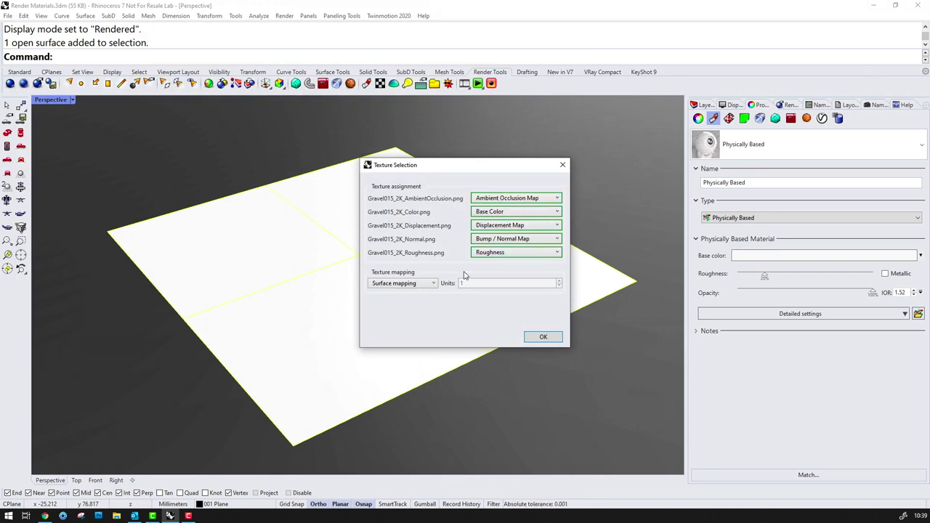
{"action": "left_click", "coordinate": [539, 338]}
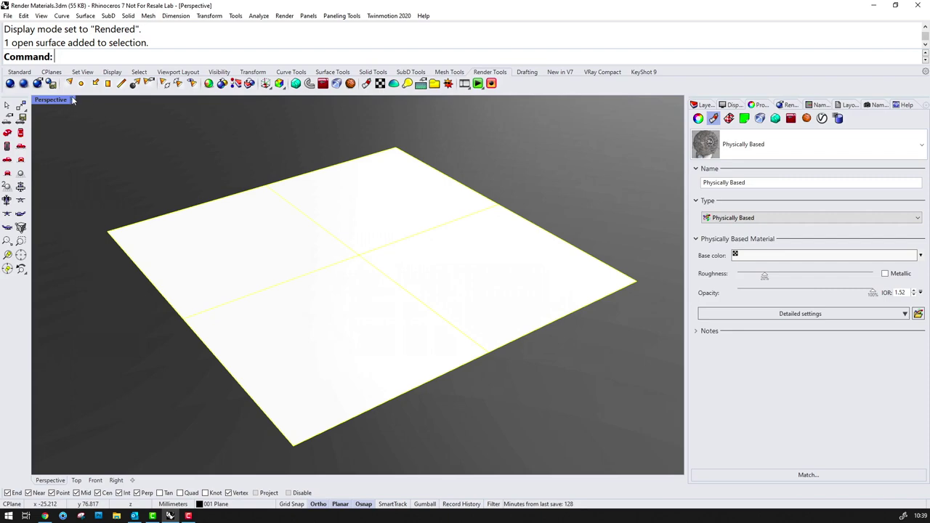
- Cycle the Perspective view through Shaded to Rendered display and deselect the plane to inspect its gravel displacement
{"action": "key", "text": "ctrl+alt+s"}
{"action": "key", "text": "ctrl+alt+r"}
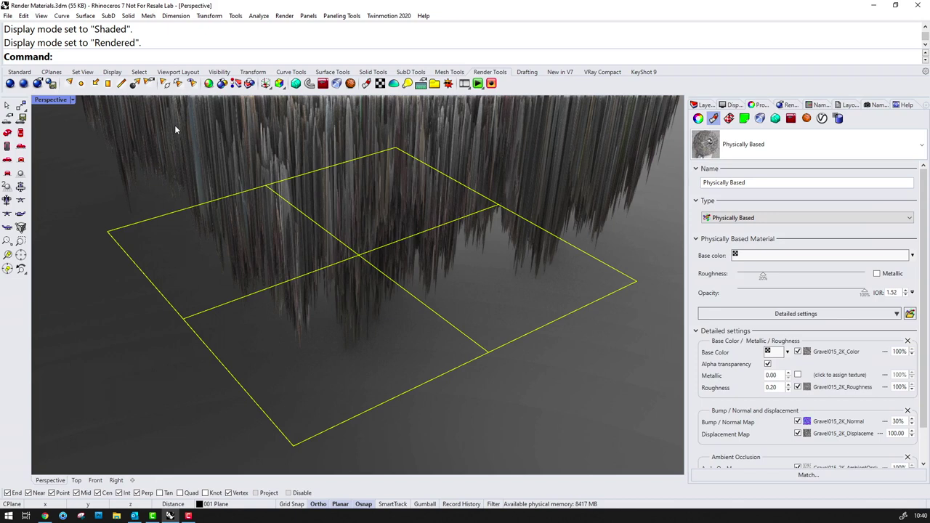
{"action": "left_click", "coordinate": [175, 129]}
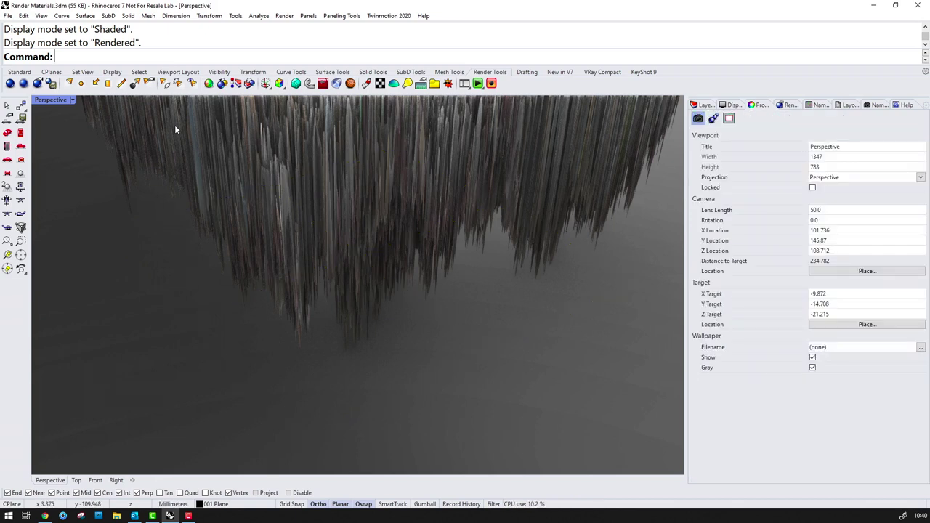
- Switch the Perspective view to Shaded and set the plane material's displacement map amount to 3.00
{"action": "left_click", "coordinate": [72, 100]}
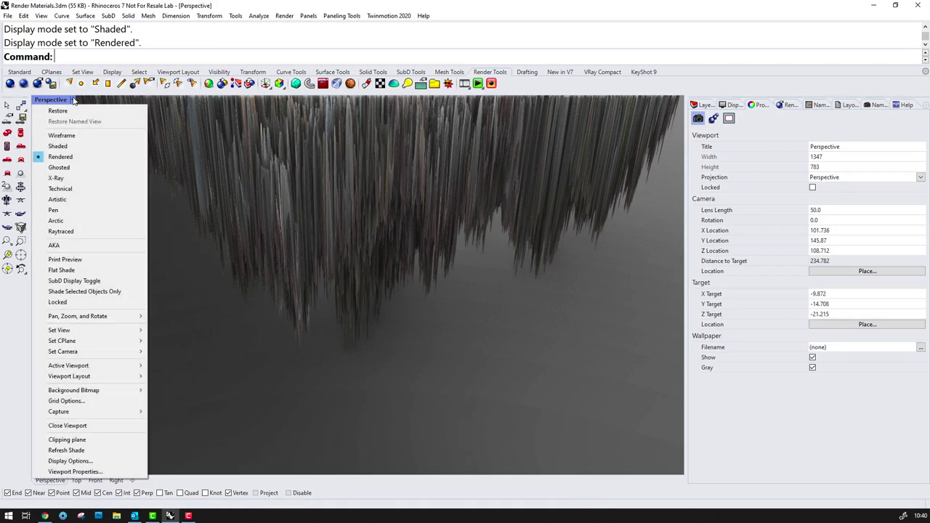
{"action": "left_click", "coordinate": [58, 146]}
{"action": "left_click", "coordinate": [348, 300]}
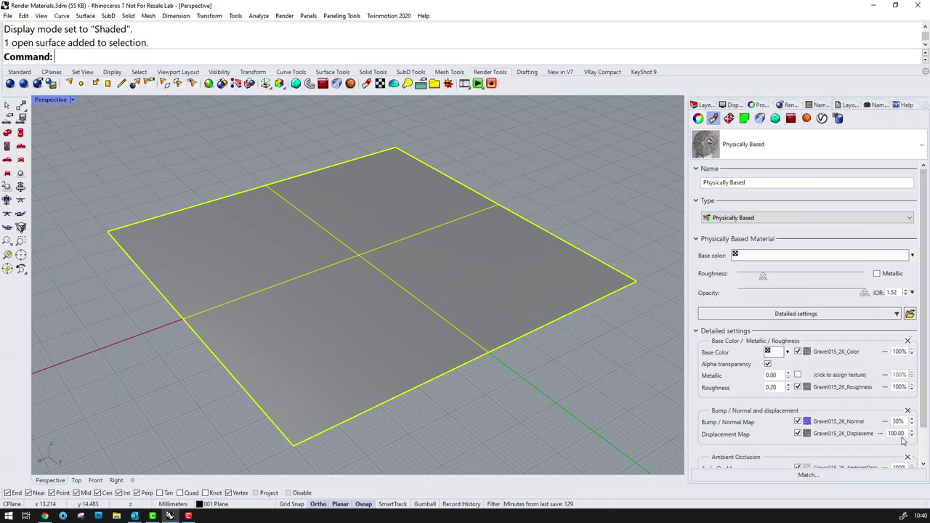
{"action": "left_click", "coordinate": [911, 435]}
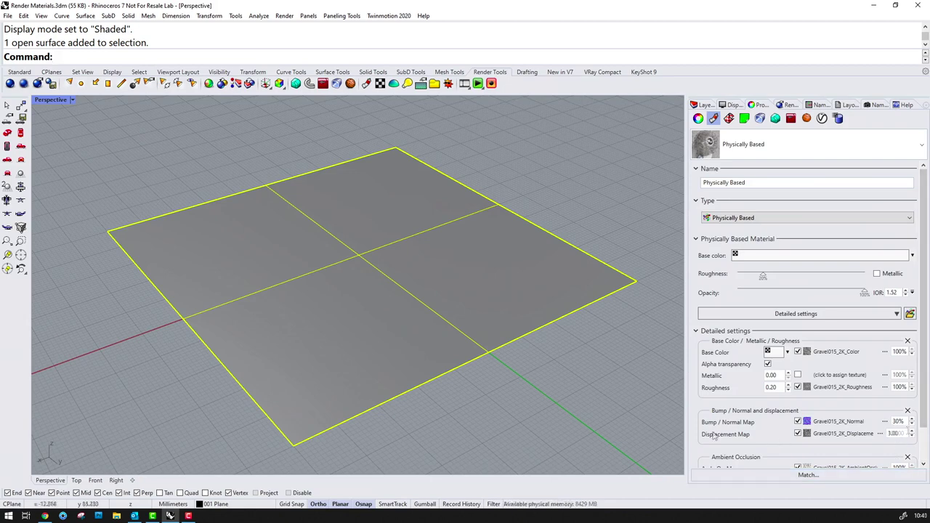
- Return the Perspective view to Rendered display, deselect the plane and examine the gravel surface closely at its corner
{"action": "left_click", "coordinate": [72, 100]}
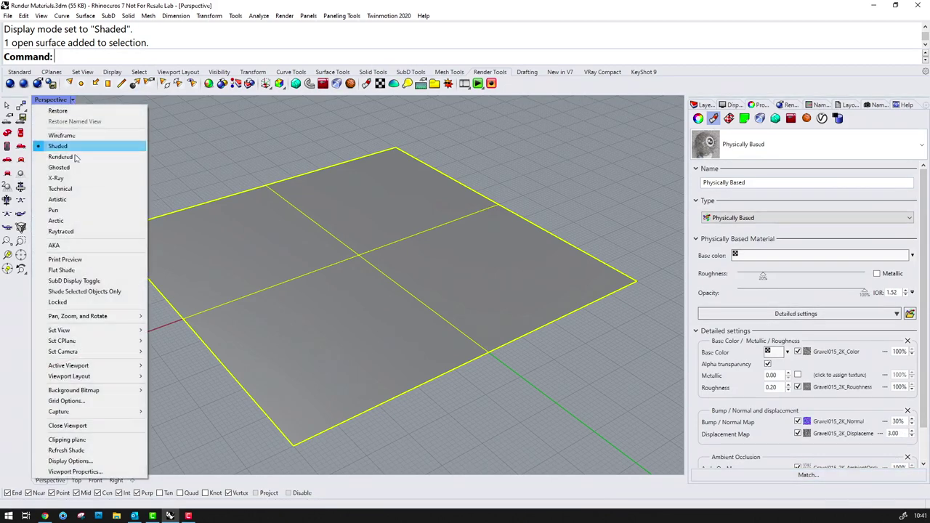
{"action": "left_click", "coordinate": [62, 157]}
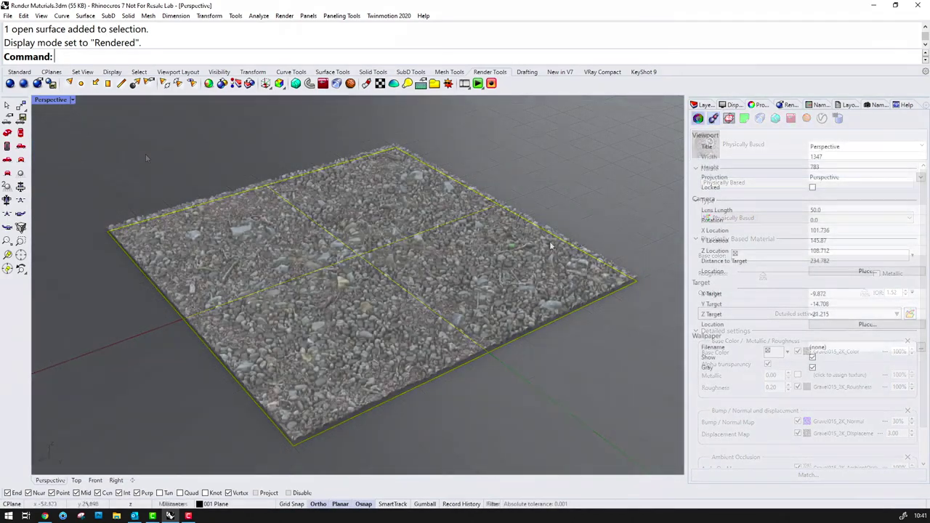
{"action": "left_click", "coordinate": [146, 158]}
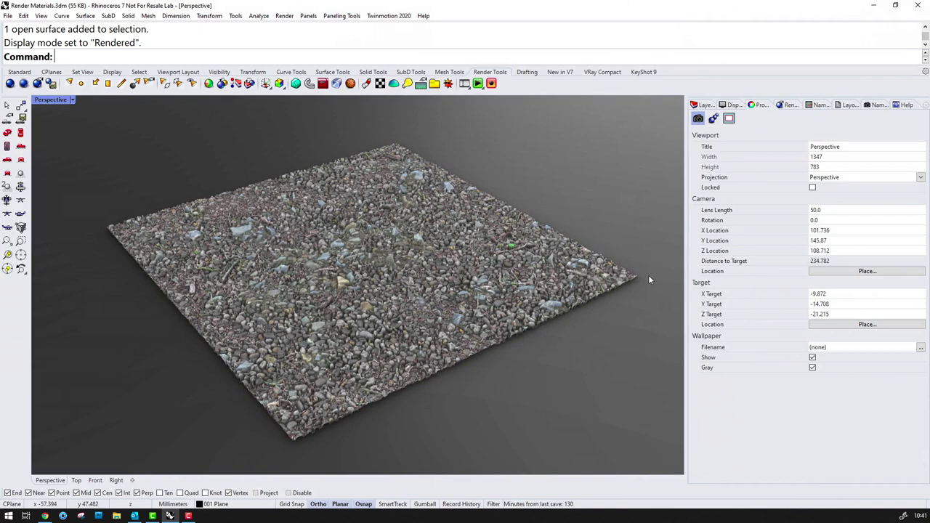
{"action": "scroll", "coordinate": [649, 278], "scroll_direction": "up", "scroll_amount": 2}
{"action": "scroll", "coordinate": [649, 280], "scroll_direction": "up", "scroll_amount": 2}
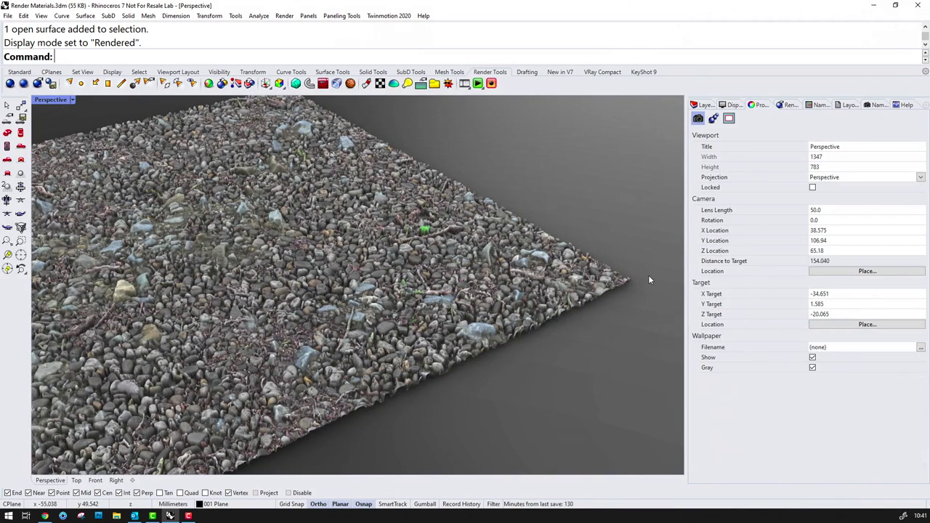
{"action": "scroll", "coordinate": [650, 280], "scroll_direction": "up", "scroll_amount": 2}
{"action": "scroll", "coordinate": [649, 274], "scroll_direction": "up", "scroll_amount": 5}
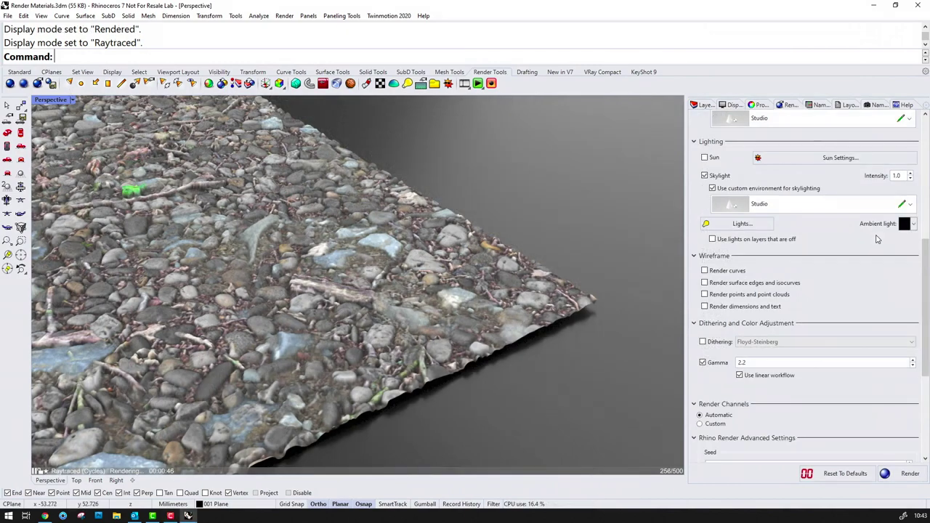
- Review the lighting, wireframe, gamma, sampling and ray bounce options in the rendering settings
{"action": "scroll", "coordinate": [877, 239], "scroll_direction": "down", "scroll_amount": 3}
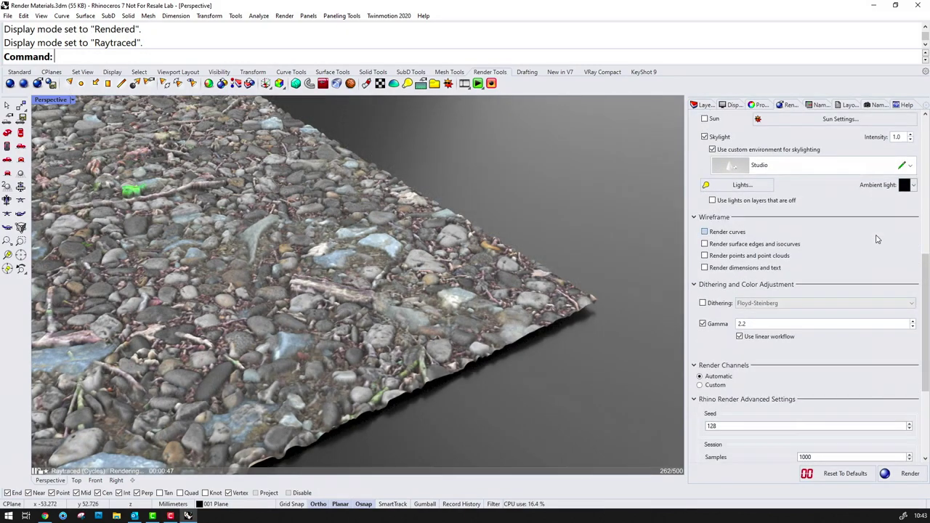
{"action": "scroll", "coordinate": [877, 240], "scroll_direction": "down", "scroll_amount": 4}
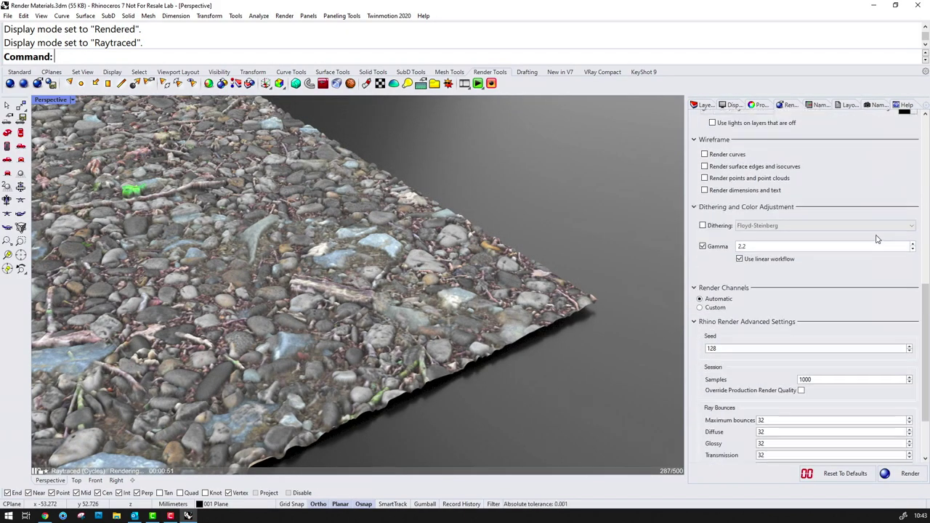
{"action": "scroll", "coordinate": [876, 239], "scroll_direction": "up", "scroll_amount": 10}
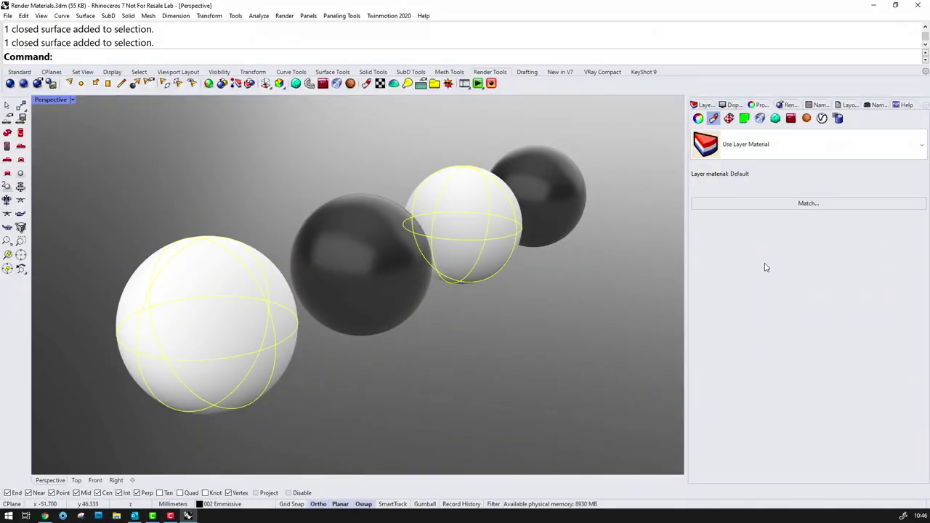
- Assign a new Emission material to the two selected white spheres and clear the selection
{"action": "left_click", "coordinate": [915, 147]}
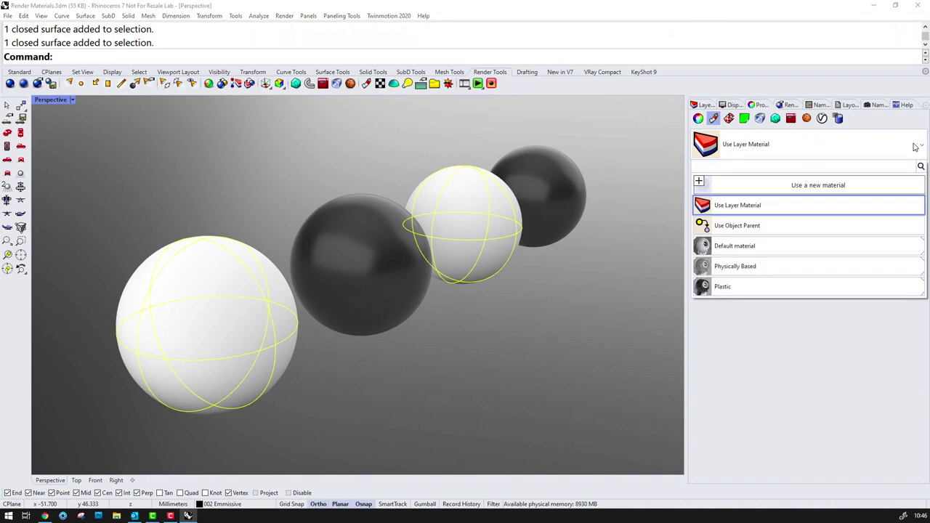
{"action": "left_click", "coordinate": [821, 183]}
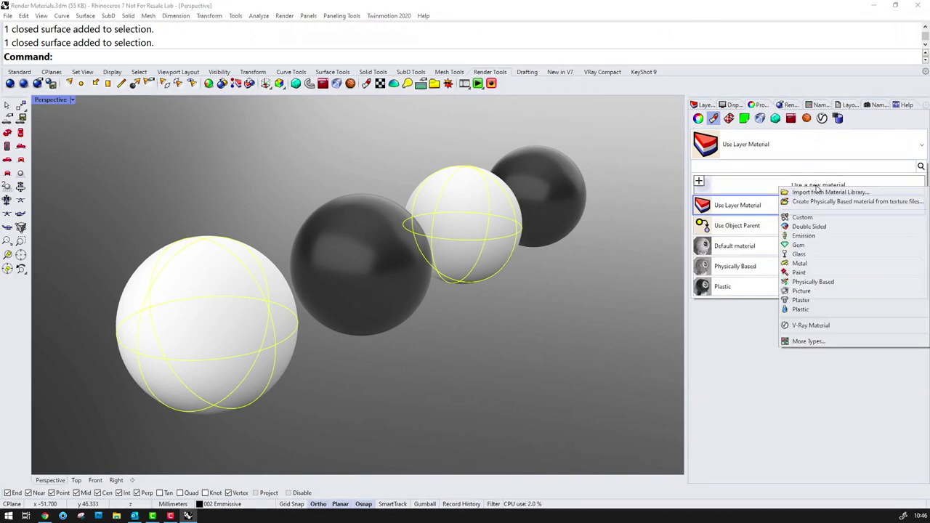
{"action": "left_click", "coordinate": [804, 236]}
{"action": "left_click", "coordinate": [586, 337]}
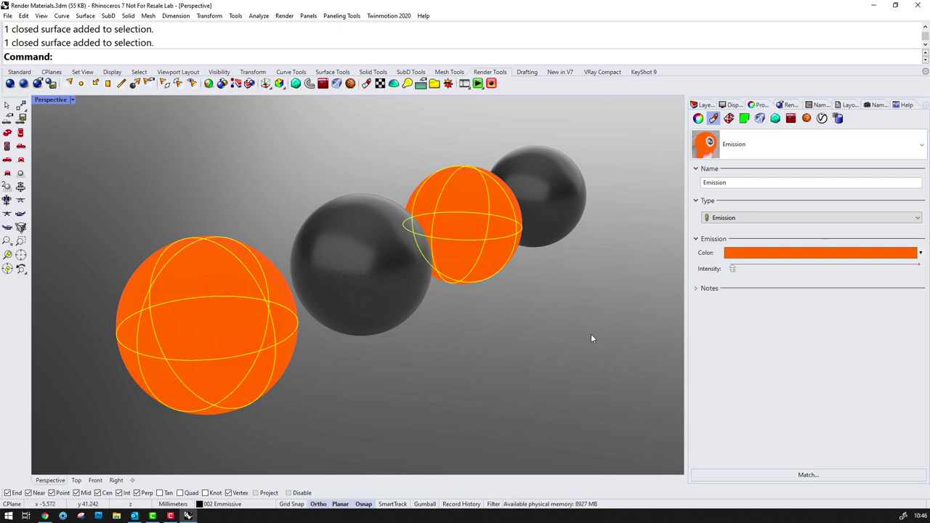
{"action": "left_click", "coordinate": [591, 338]}
- Switch the Perspective view to Raytraced display and set the Studio environment's intensity to 0
{"action": "left_click", "coordinate": [72, 100]}
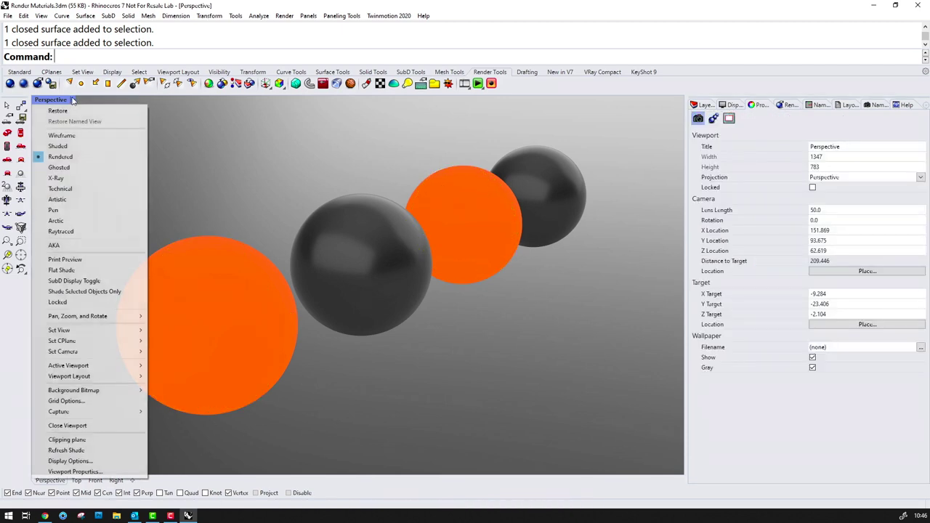
{"action": "left_click", "coordinate": [54, 231]}
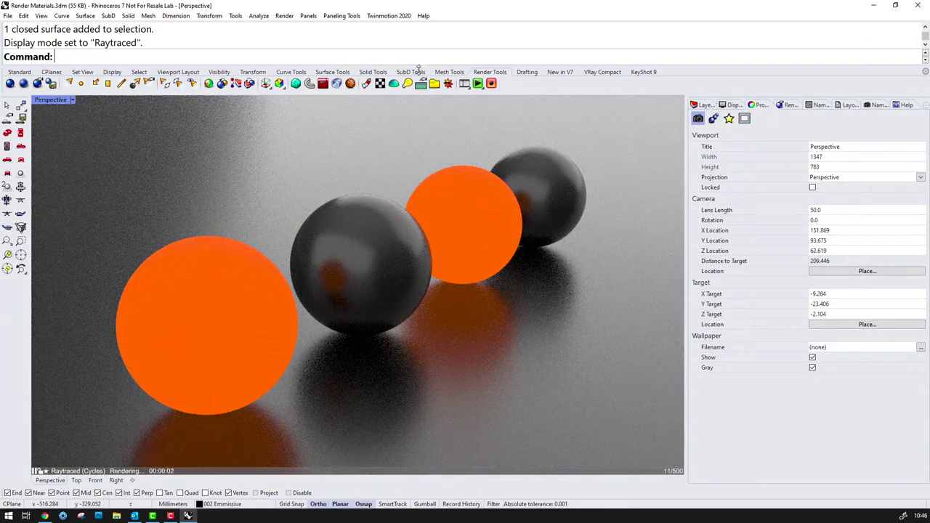
{"action": "left_click", "coordinate": [393, 83]}
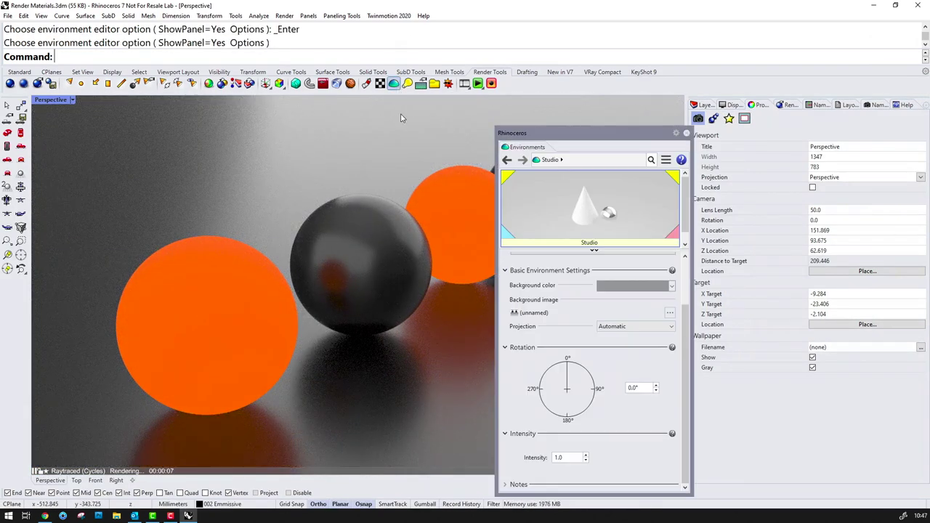
{"action": "left_click", "coordinate": [567, 458]}
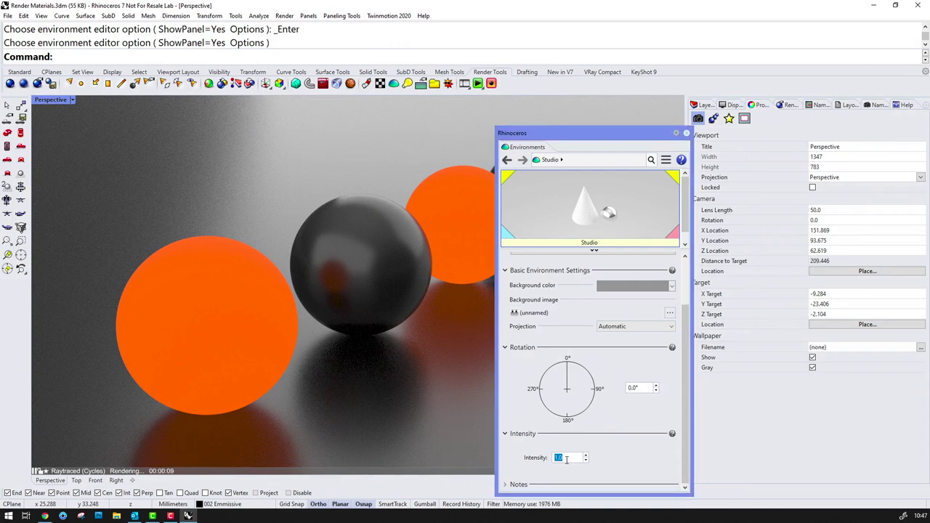
{"action": "type", "text": "0"}
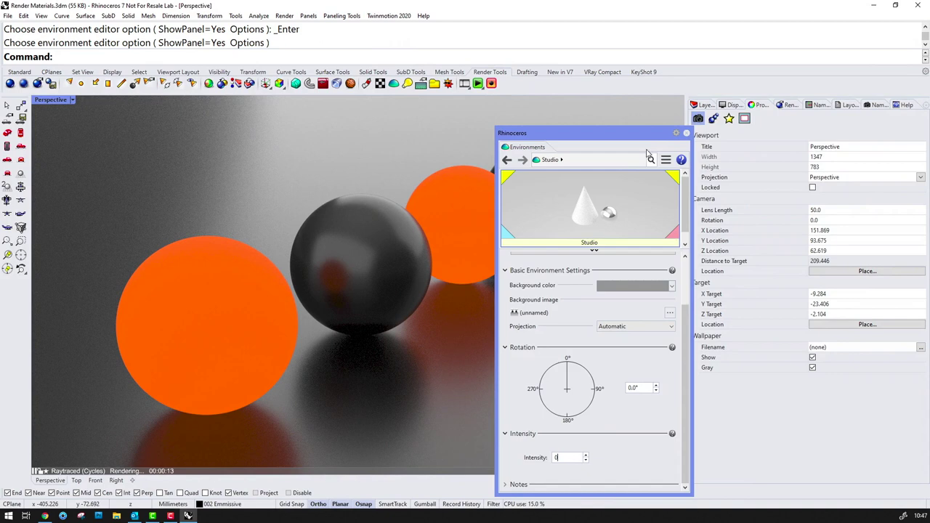
{"action": "left_click", "coordinate": [687, 133]}
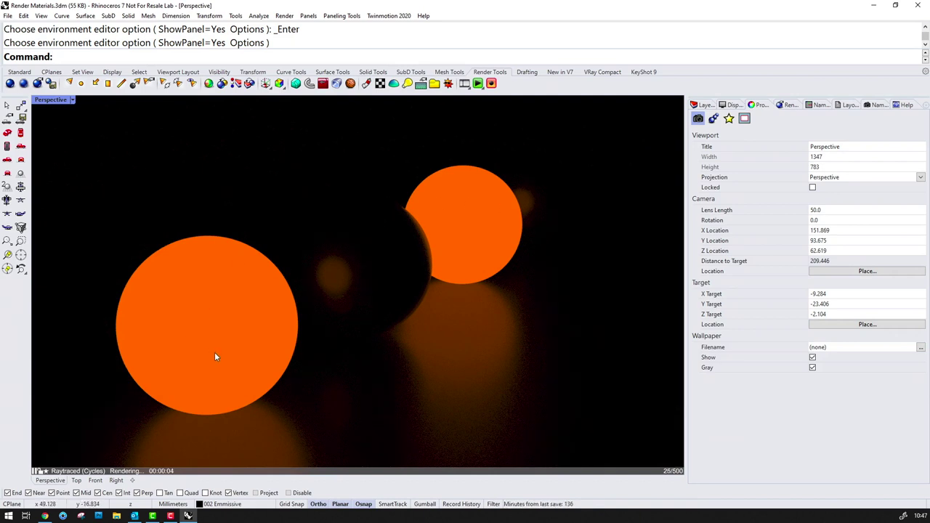
- Select both orange spheres and raise the intensity of their Emission material slightly
{"action": "left_click", "coordinate": [263, 329]}
{"action": "left_click", "coordinate": [495, 257], "text": "shift"}
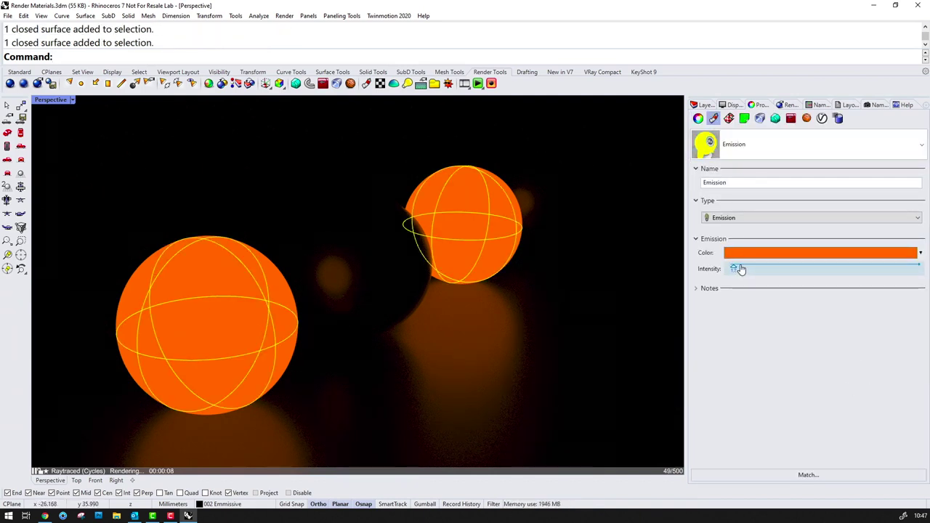
{"action": "mouse_move", "coordinate": [740, 269]}
{"action": "left_mouse_down"}
{"action": "mouse_move", "coordinate": [752, 268]}
{"action": "mouse_move", "coordinate": [732, 276]}
{"action": "mouse_move", "coordinate": [741, 277]}
{"action": "left_mouse_up"}
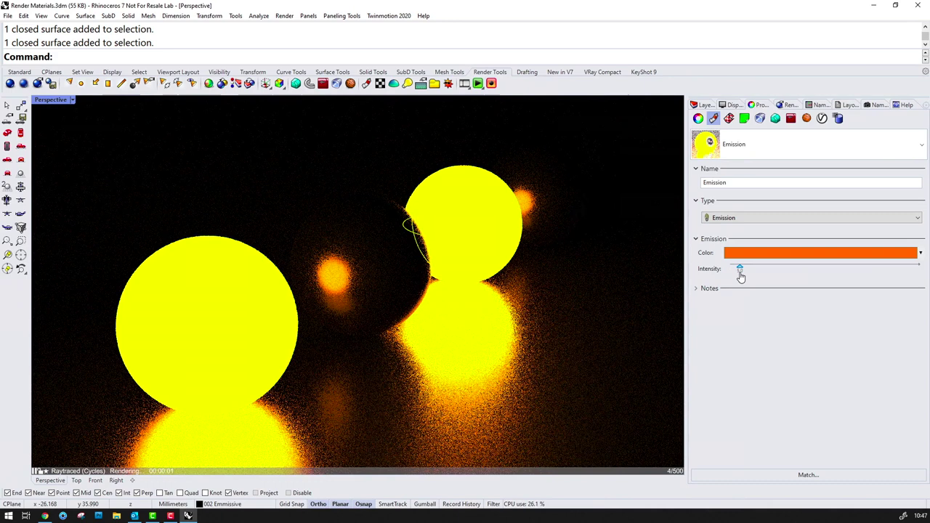